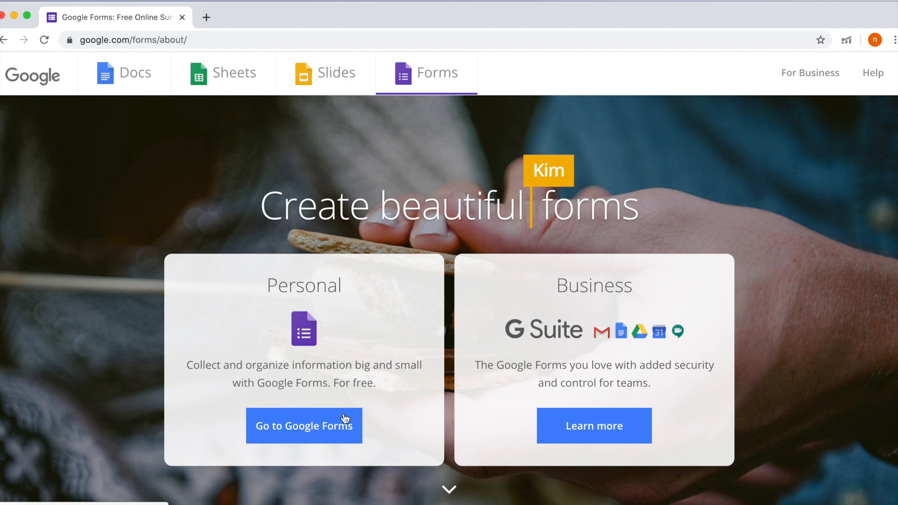
Create a new blank form and title it "Class Test".
{"action": "left_click", "coordinate": [324, 425]}
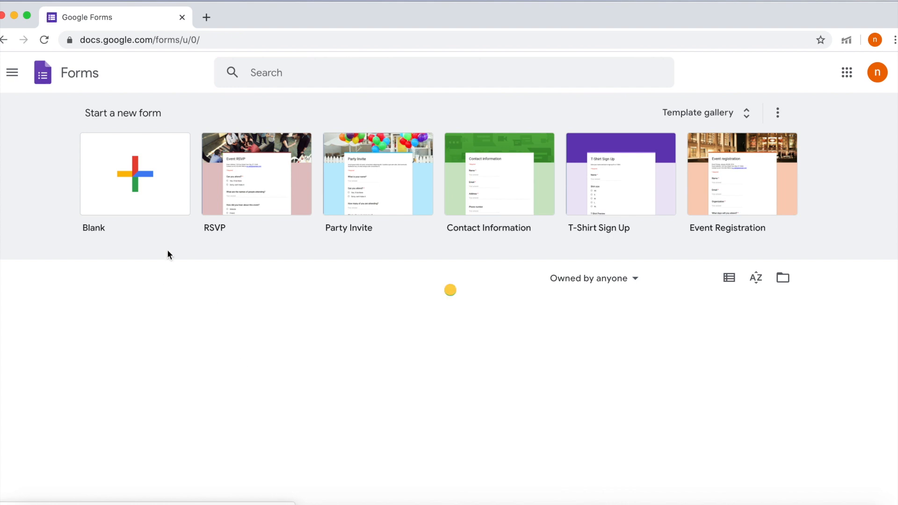
{"action": "left_click", "coordinate": [162, 203]}
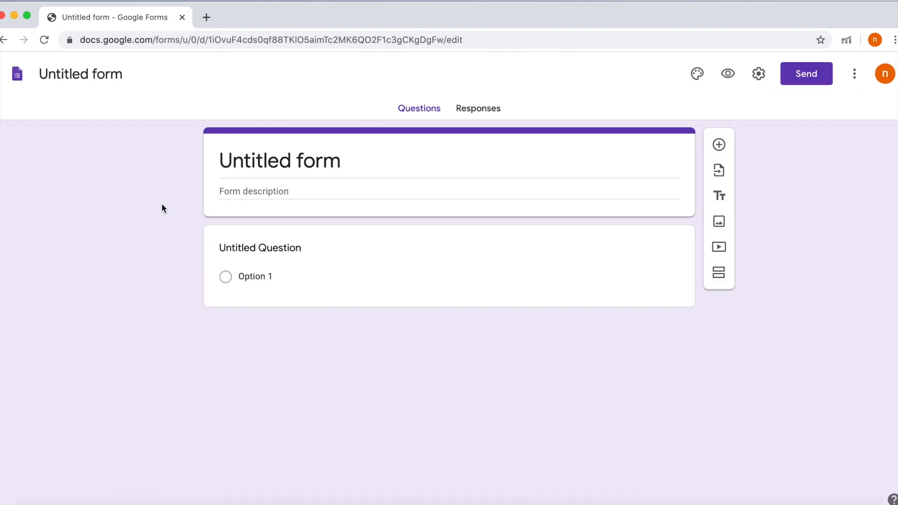
{"action": "left_click", "coordinate": [347, 159]}
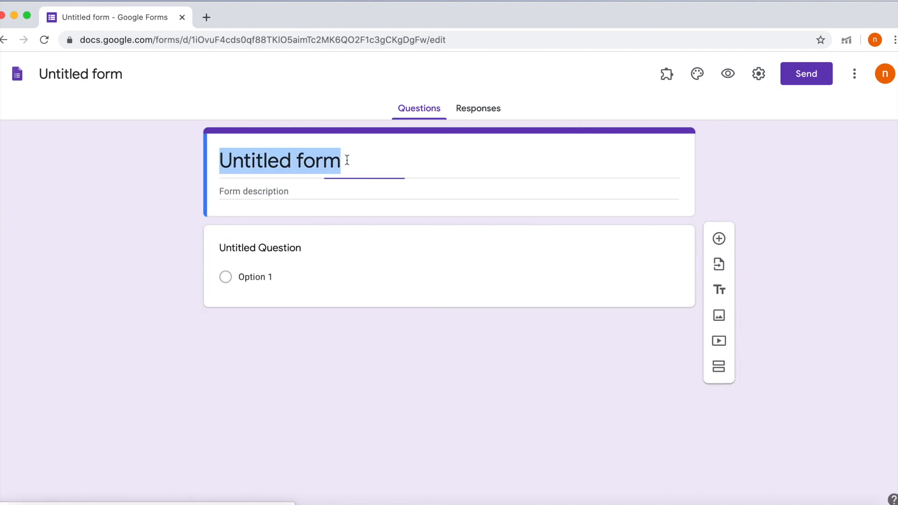
{"action": "key", "text": "BackSpace"}
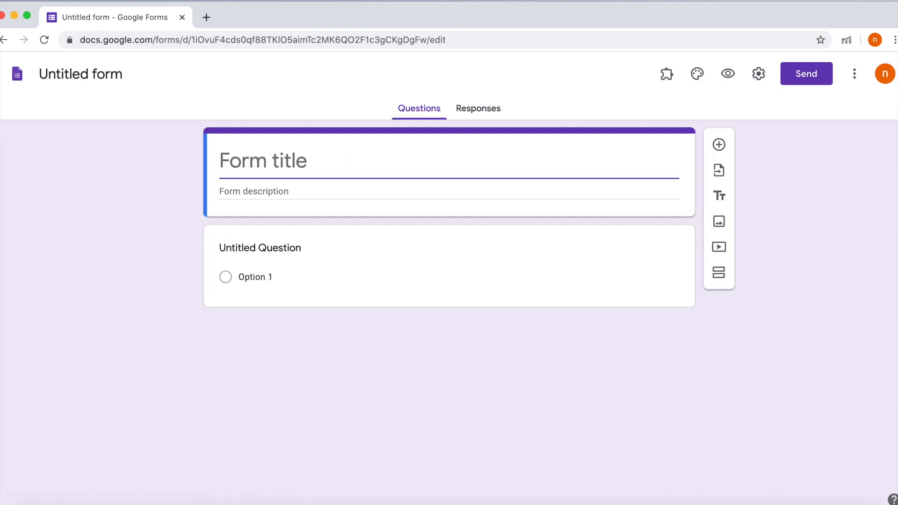
{"action": "type", "text": "Clas"}
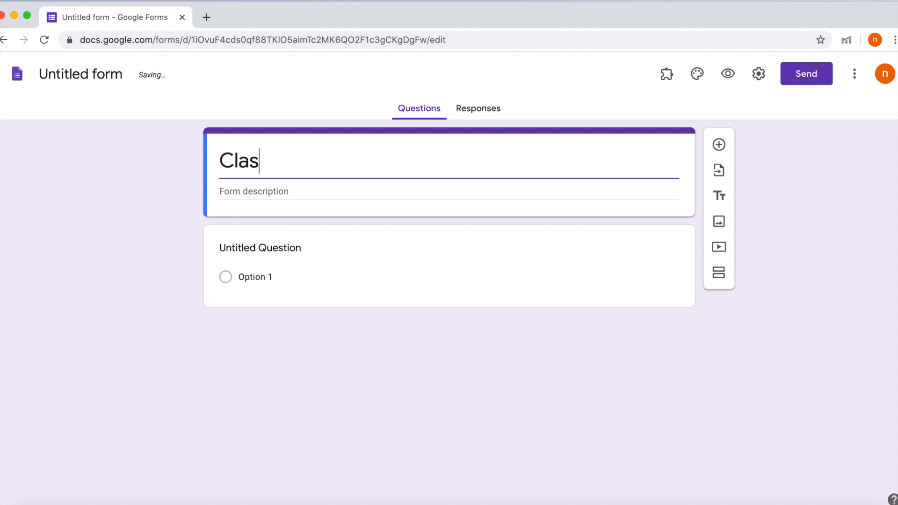
{"action": "type", "text": "s Test"}
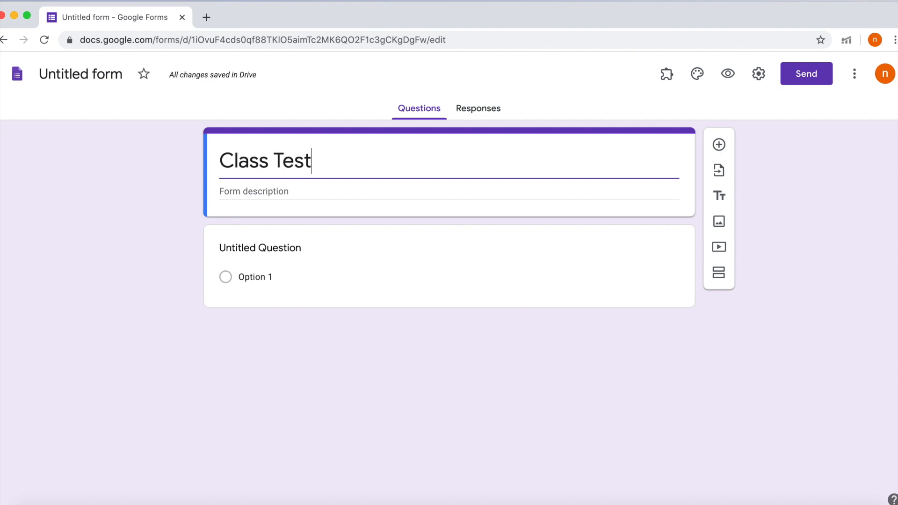
Enter "MATHEMATICS" as the form description.
{"action": "left_click", "coordinate": [294, 191]}
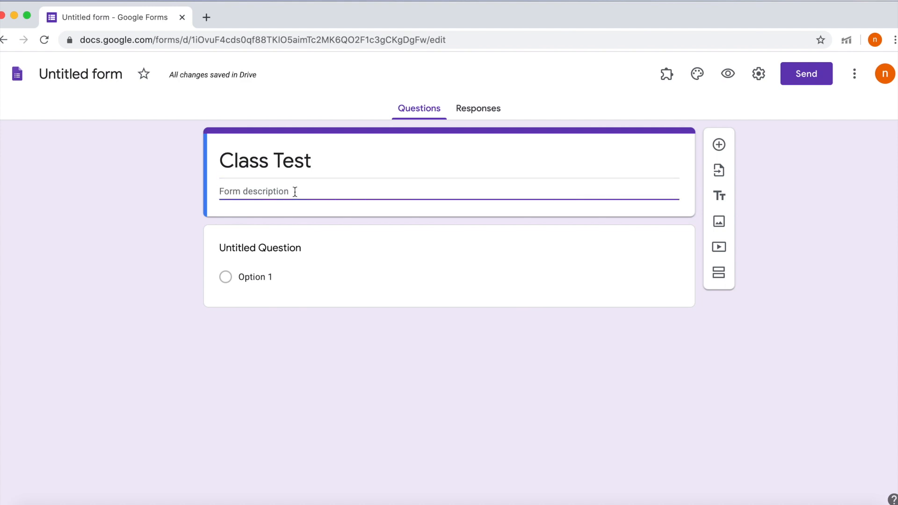
{"action": "type", "text": "PO"}
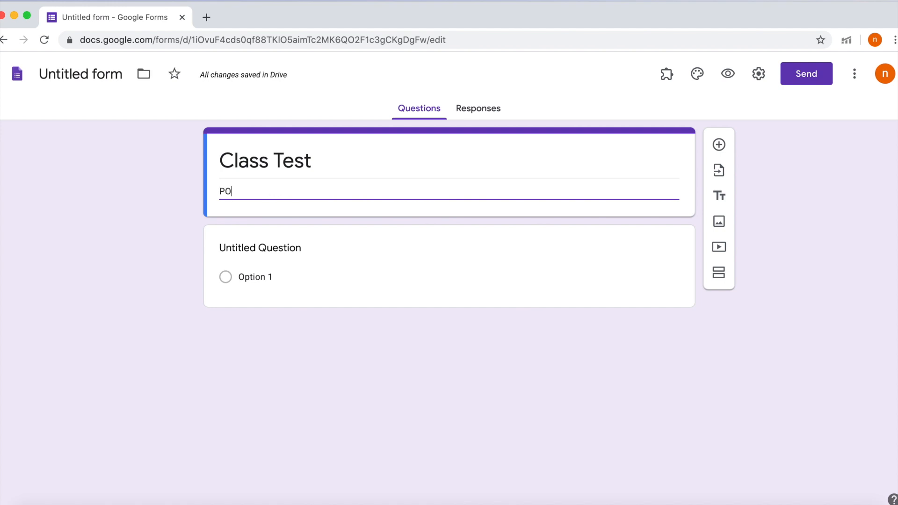
{"action": "type", "text": "ly"}
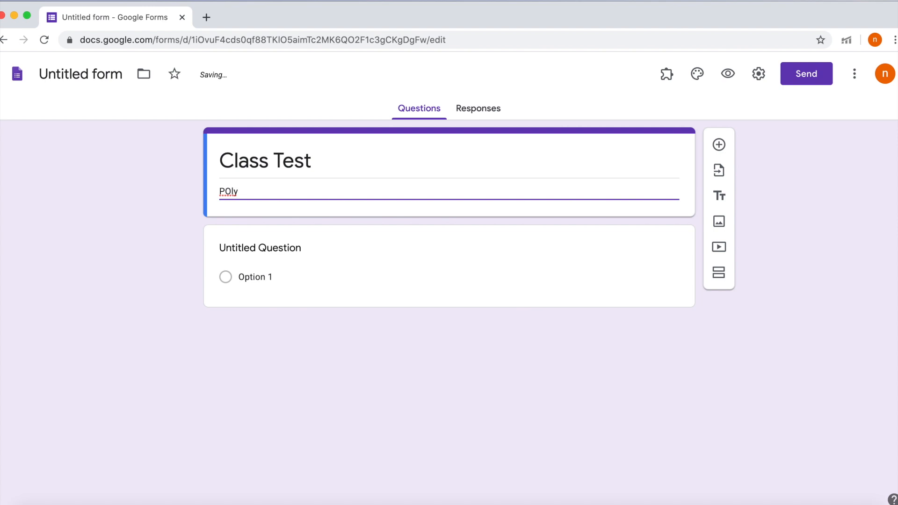
{"action": "key", "text": "BackSpace"}
{"action": "key", "text": "BackSpace"}
{"action": "key", "text": "BackSpace"}
{"action": "key", "text": "BackSpace"}
{"action": "type", "text": "MATHEMATICS"}
Turn the untitled question into a required short answer question named "ROLL NUMBER".
{"action": "left_click", "coordinate": [302, 245]}
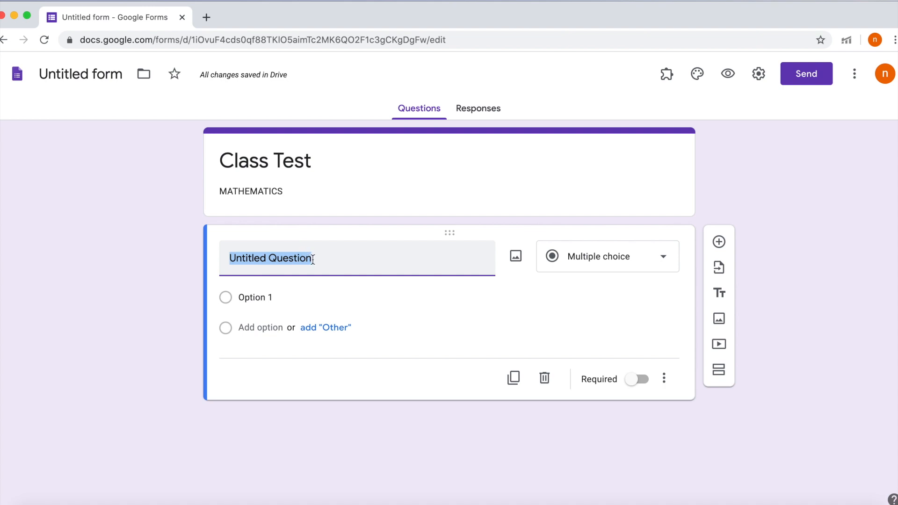
{"action": "key", "text": "BackSpace"}
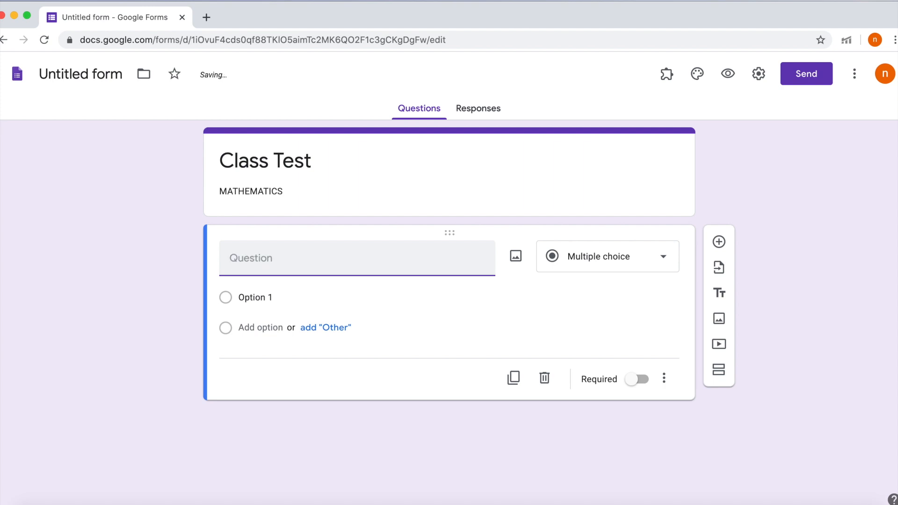
{"action": "type", "text": "ROLL "}
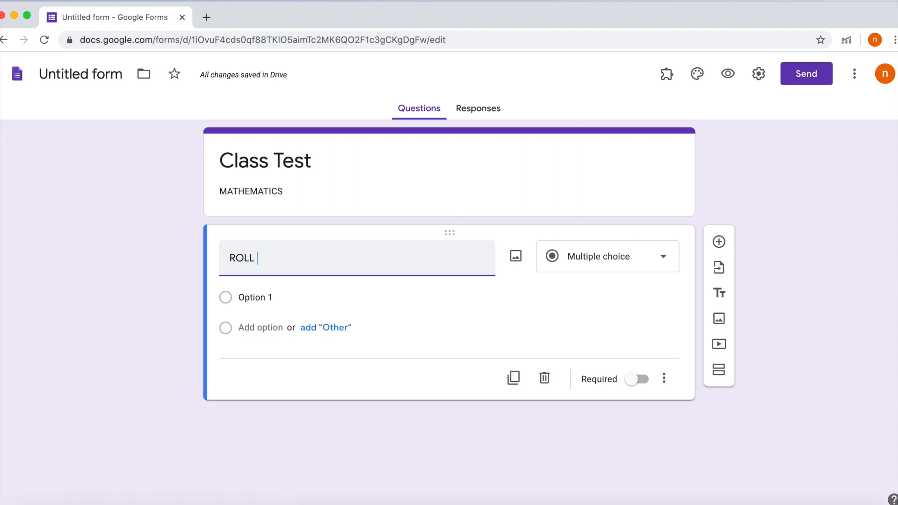
{"action": "type", "text": "NU"}
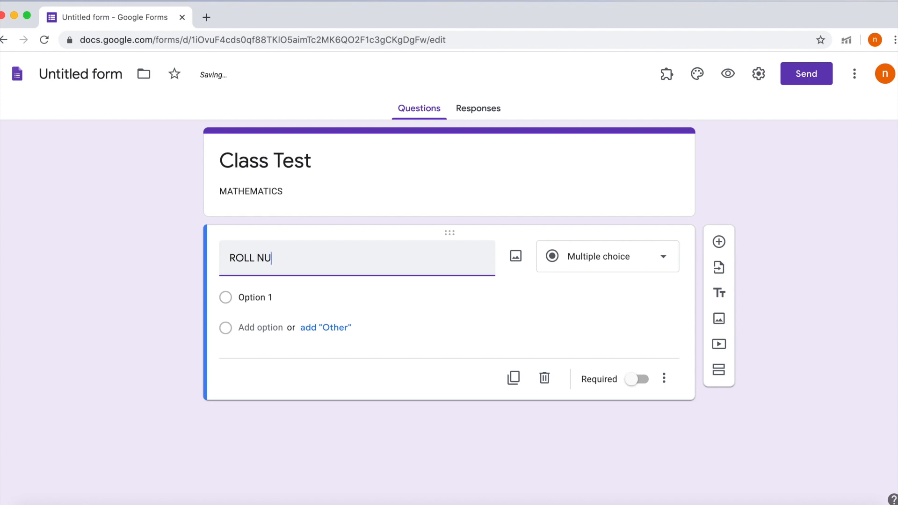
{"action": "type", "text": "MBER"}
{"action": "left_click", "coordinate": [664, 259]}
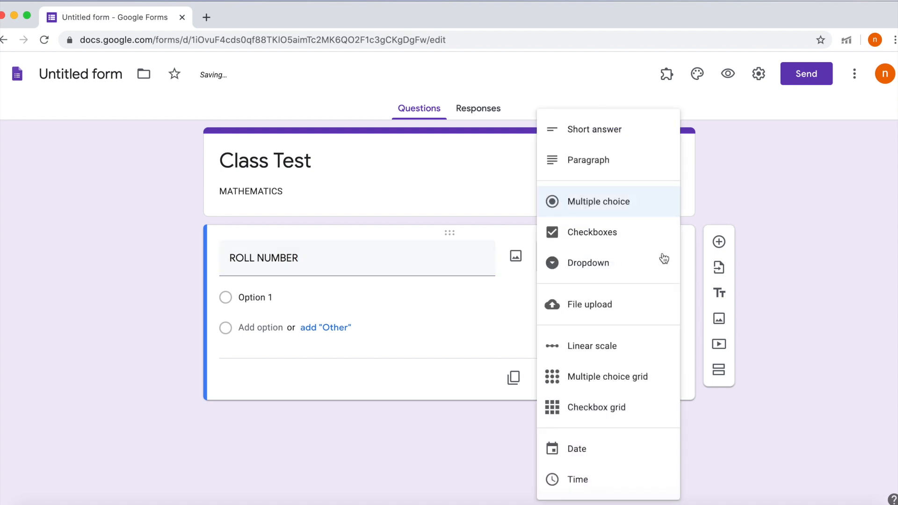
{"action": "left_click", "coordinate": [607, 137]}
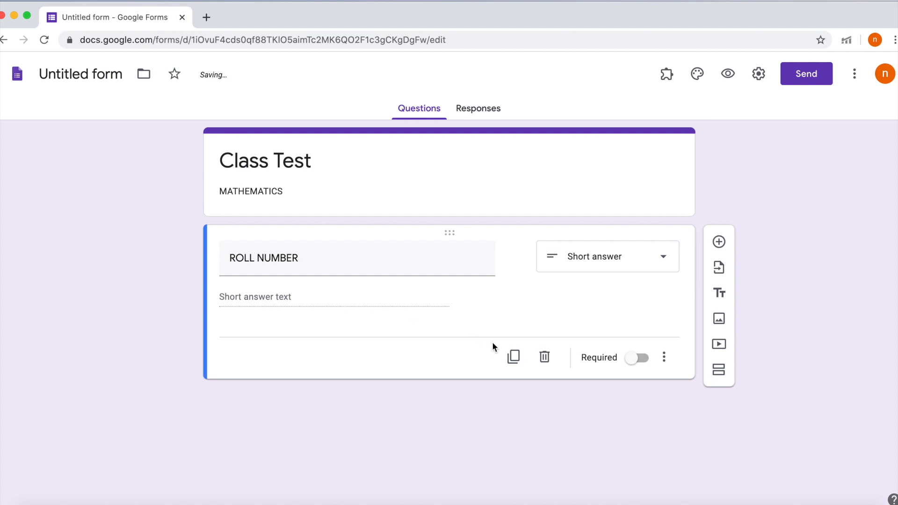
{"action": "left_click", "coordinate": [632, 358]}
Add a required short answer question named "NAME" below the roll number question.
{"action": "left_click", "coordinate": [719, 242]}
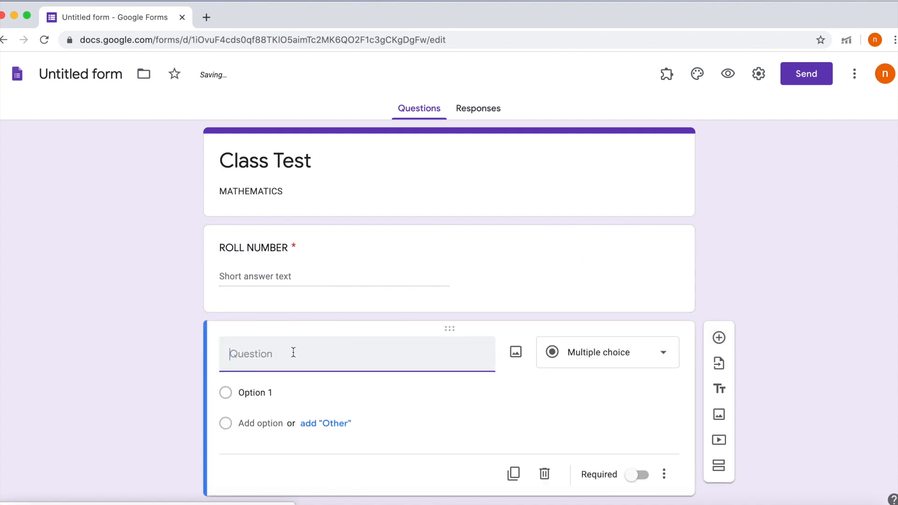
{"action": "type", "text": "NAME"}
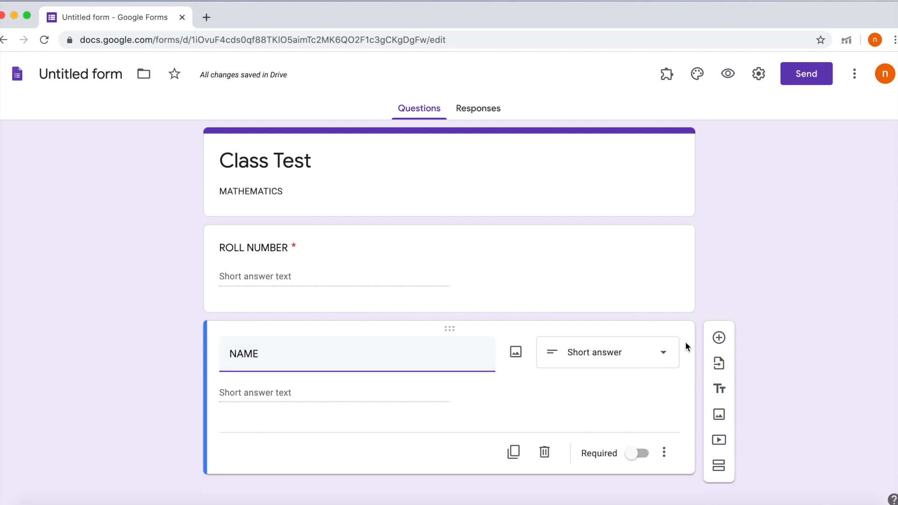
{"action": "left_click", "coordinate": [634, 462]}
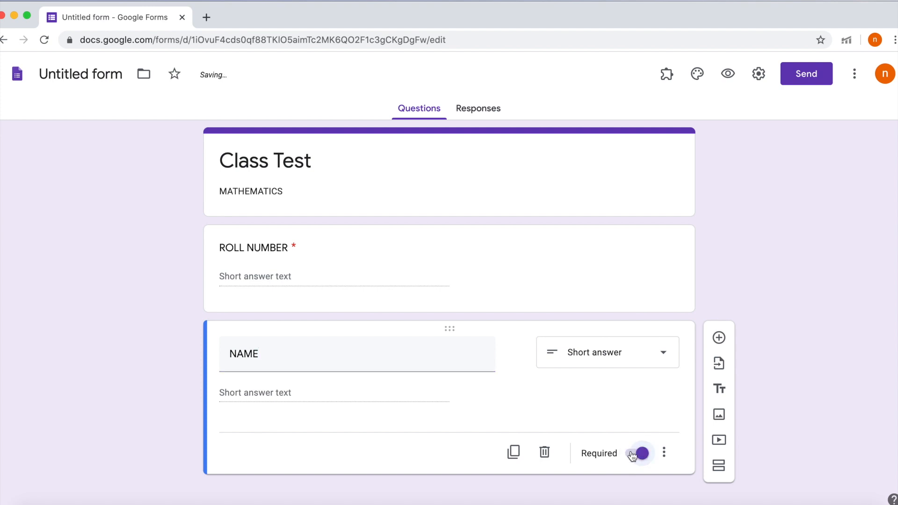
Add a question titled "CLASS &SECTION" below the name question and set its type to Multiple choice.
{"action": "left_click", "coordinate": [718, 338]}
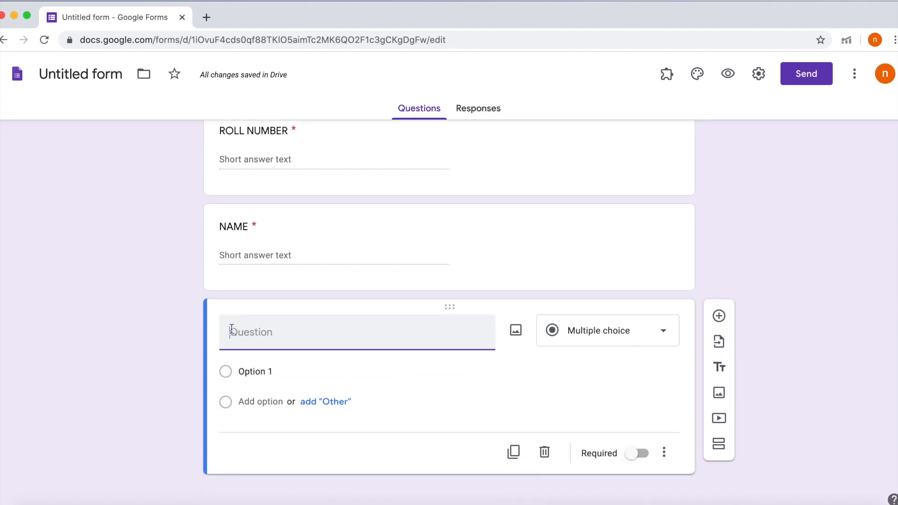
{"action": "type", "text": "CLASS "}
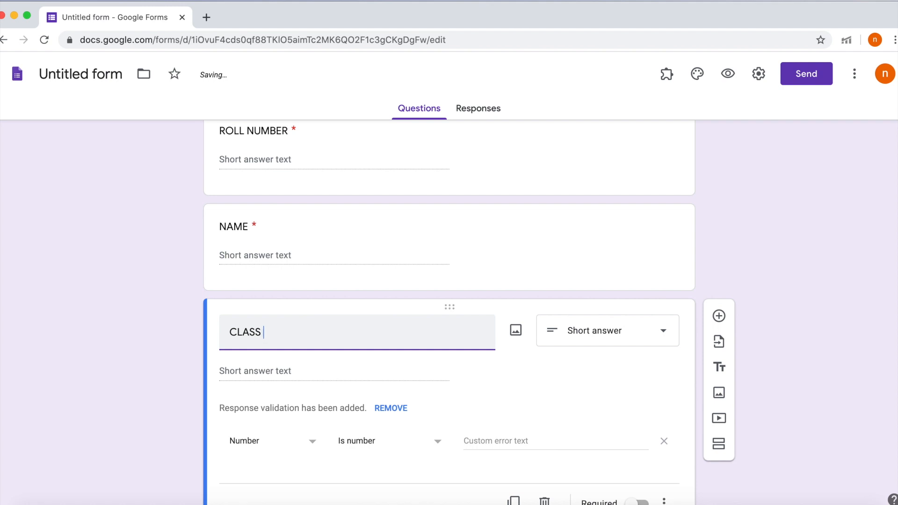
{"action": "type", "text": "&SECT"}
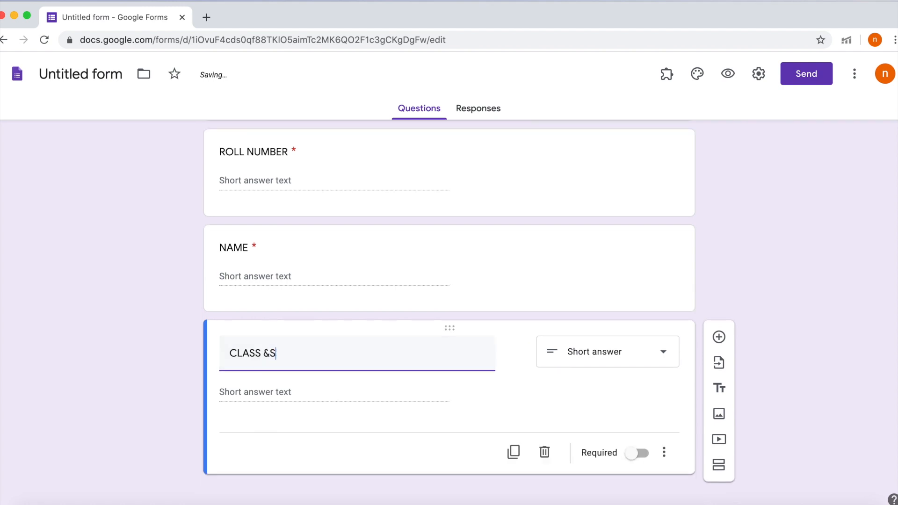
{"action": "type", "text": "ION"}
{"action": "left_click", "coordinate": [665, 354]}
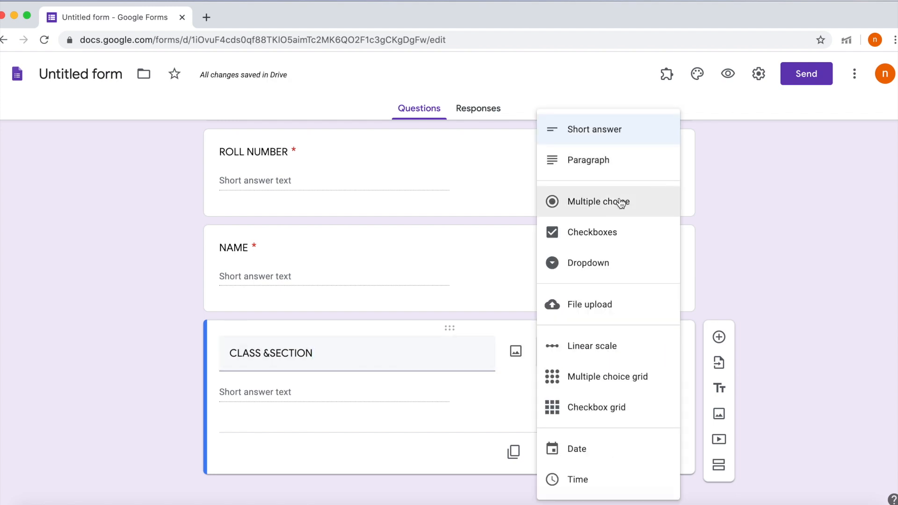
{"action": "left_click", "coordinate": [620, 201]}
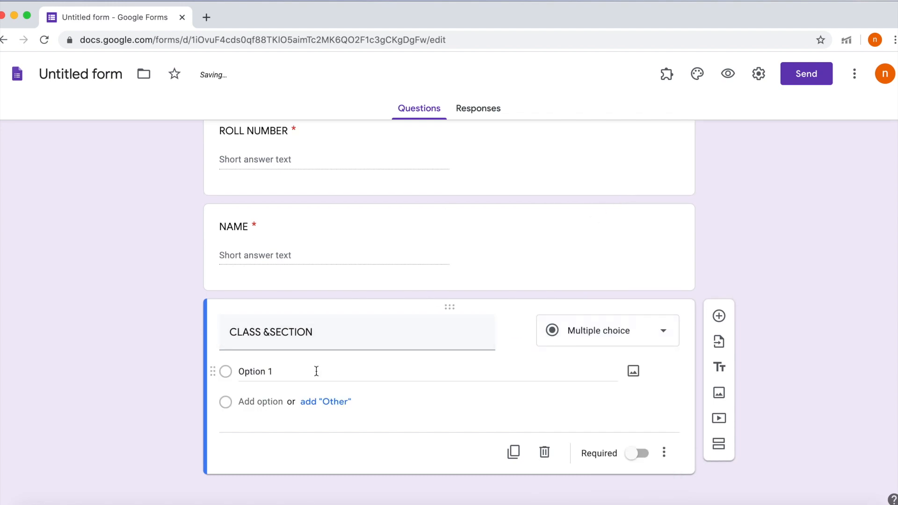
Name the first option of the class and section question "7A" and add an "Other" option.
{"action": "left_click", "coordinate": [279, 372]}
{"action": "key", "text": "BackSpace"}
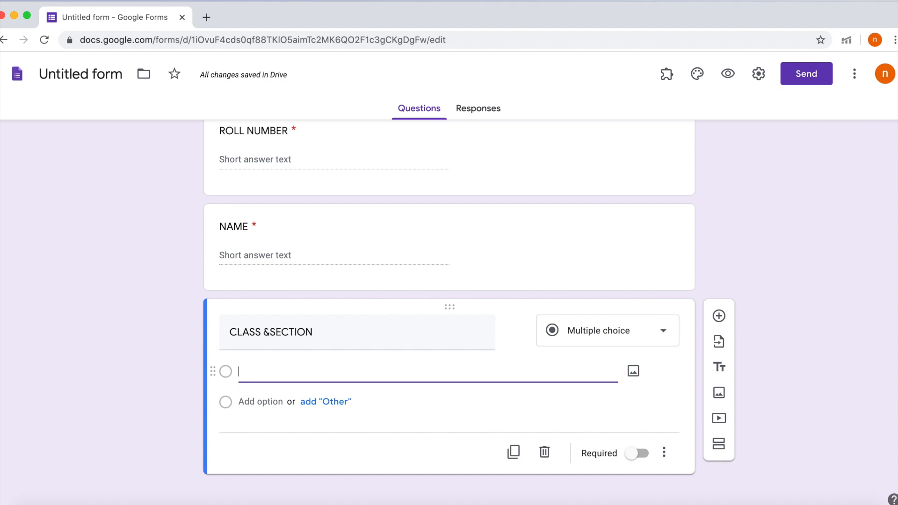
{"action": "type", "text": "&A"}
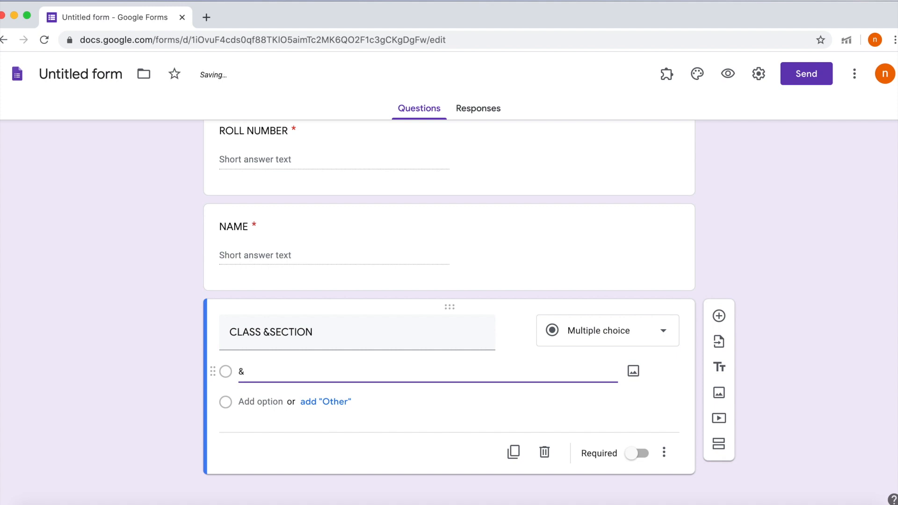
{"action": "key", "text": "BackSpace"}
{"action": "key", "text": "BackSpace"}
{"action": "type", "text": "7A"}
{"action": "left_click", "coordinate": [346, 404]}
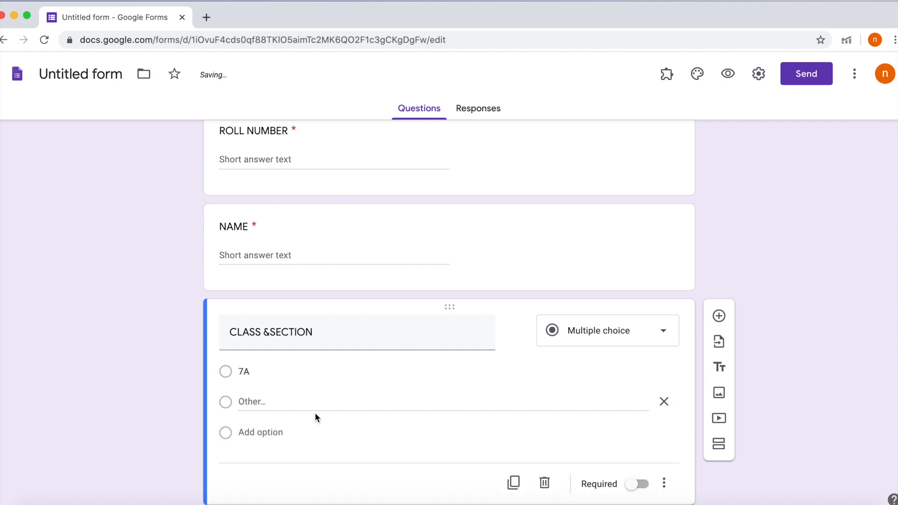
Add the options 7B, 7C and 7D to the class and section question and make it required.
{"action": "left_click", "coordinate": [283, 430]}
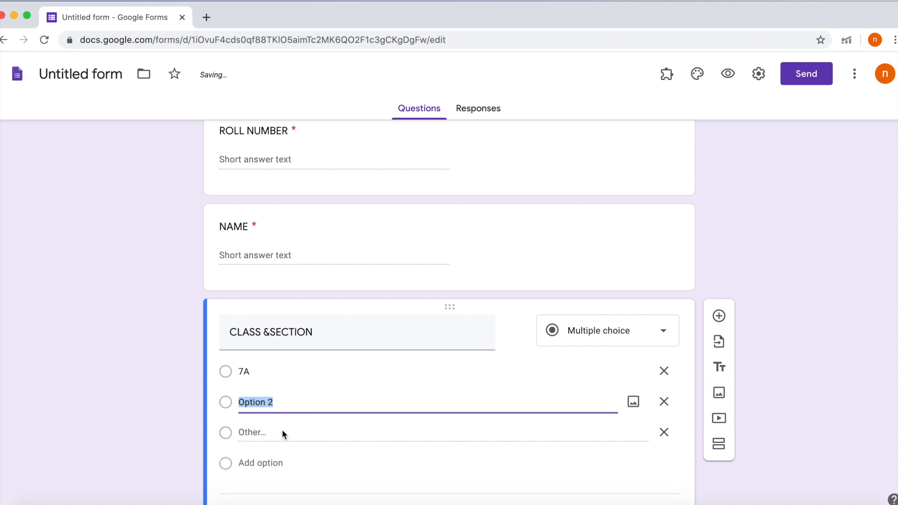
{"action": "key", "text": "BackSpace"}
{"action": "type", "text": "7B"}
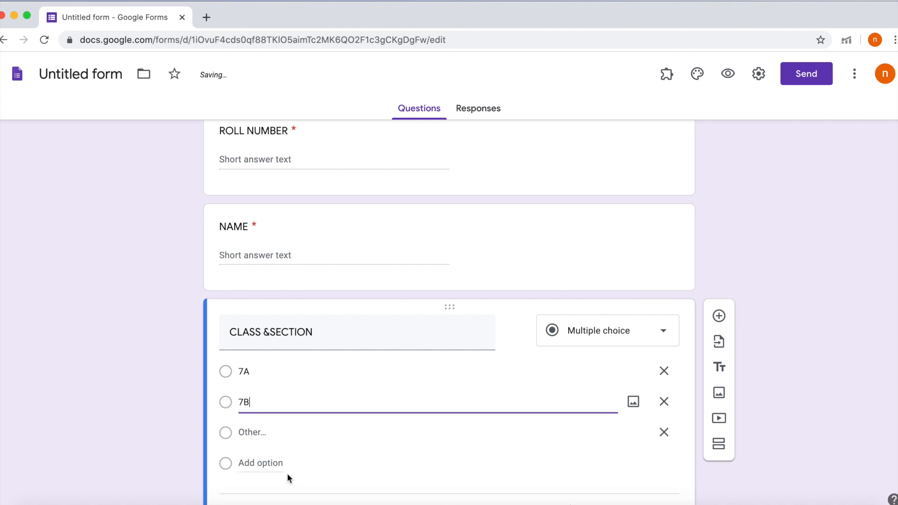
{"action": "left_click", "coordinate": [277, 463]}
{"action": "key", "text": "BackSpace"}
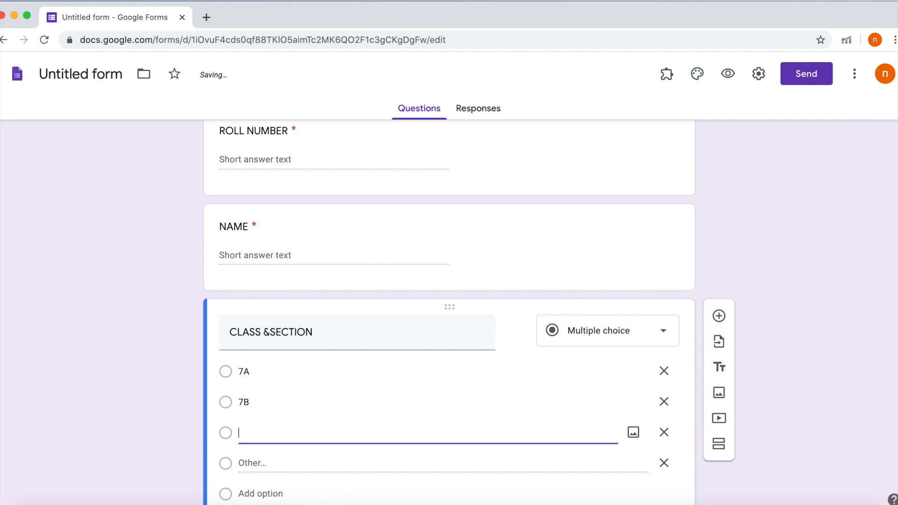
{"action": "type", "text": "7C"}
{"action": "scroll", "coordinate": [276, 456], "scroll_direction": "down", "scroll_amount": 2}
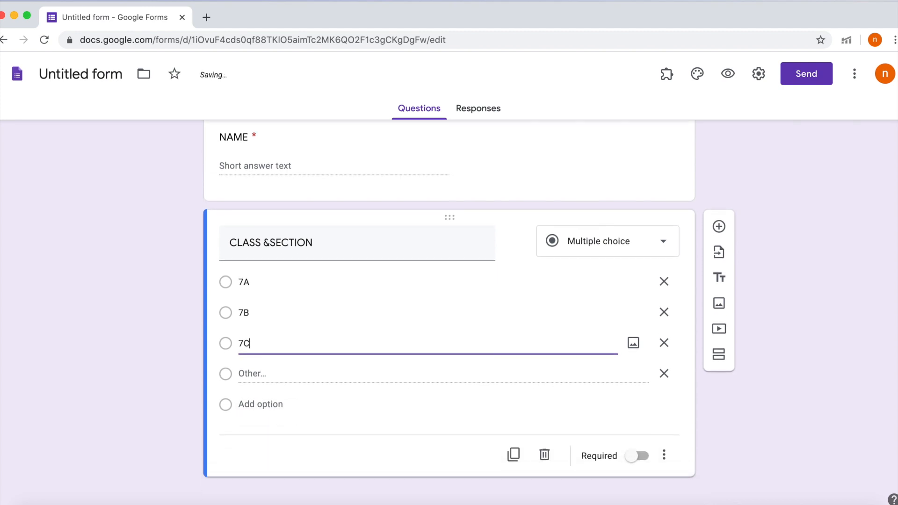
{"action": "left_click", "coordinate": [281, 401]}
{"action": "key", "text": "BackSpace"}
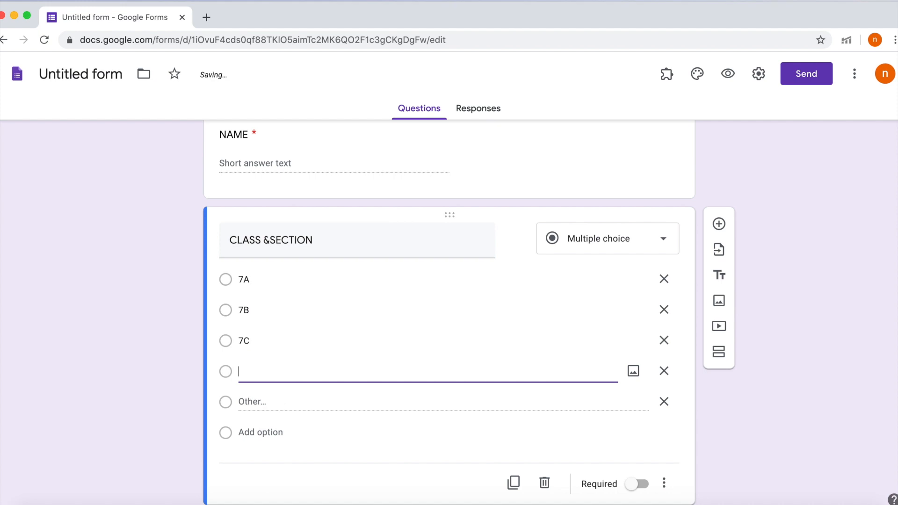
{"action": "type", "text": "7D"}
{"action": "left_click", "coordinate": [636, 484]}
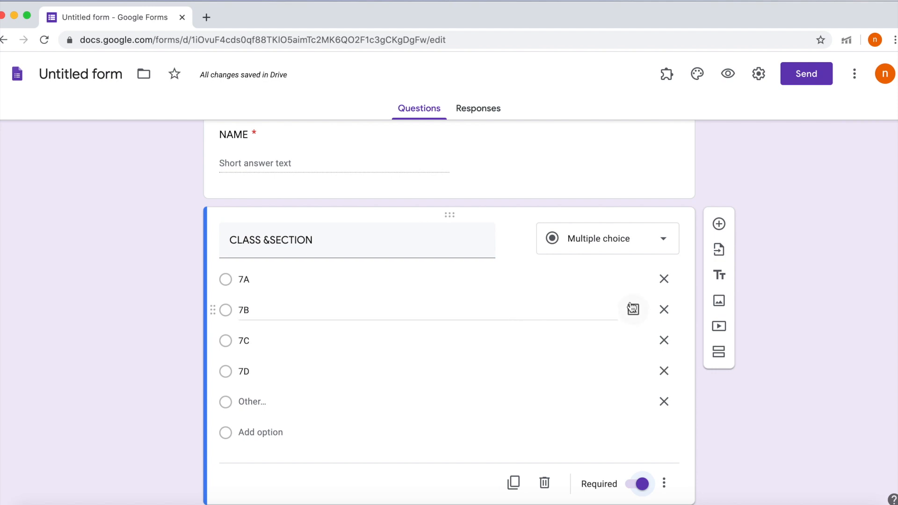
Add a required multiple choice question "1.Every rational number is an integer." below the class and section question, using the suggested options True and False.
{"action": "left_click", "coordinate": [718, 225]}
{"action": "scroll", "coordinate": [459, 366], "scroll_direction": "down", "scroll_amount": 3}
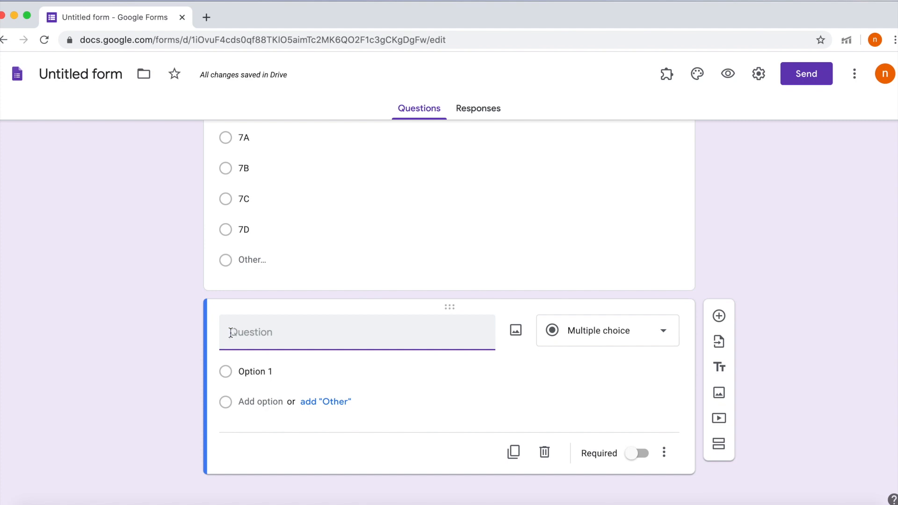
{"action": "type", "text": "1."}
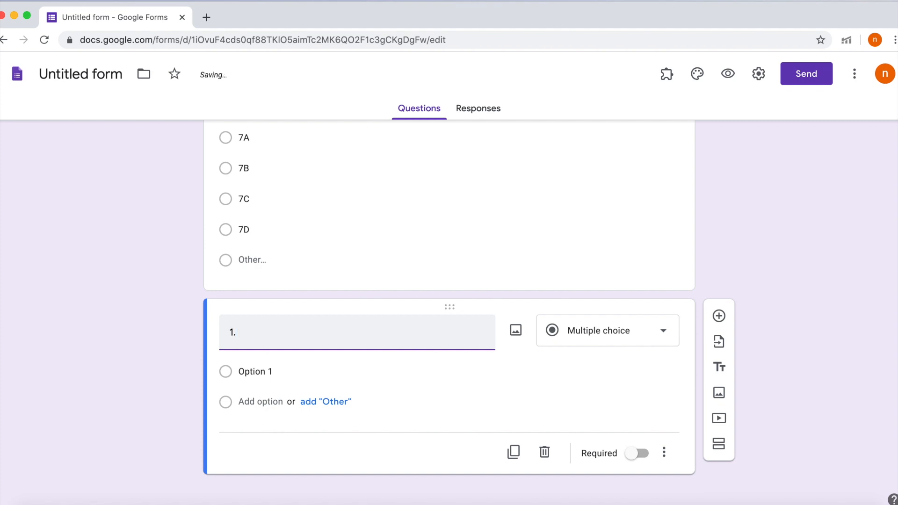
{"action": "type", "text": "Every rational num"}
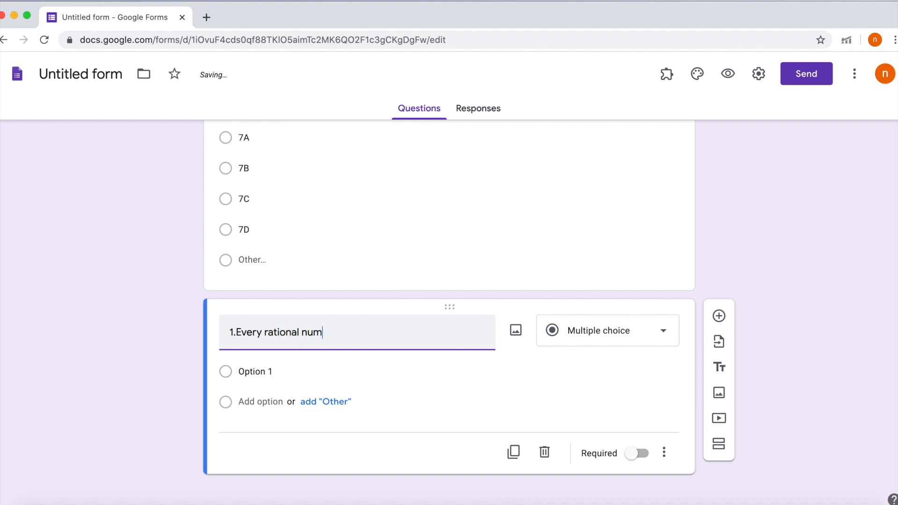
{"action": "type", "text": "ber is an intege"}
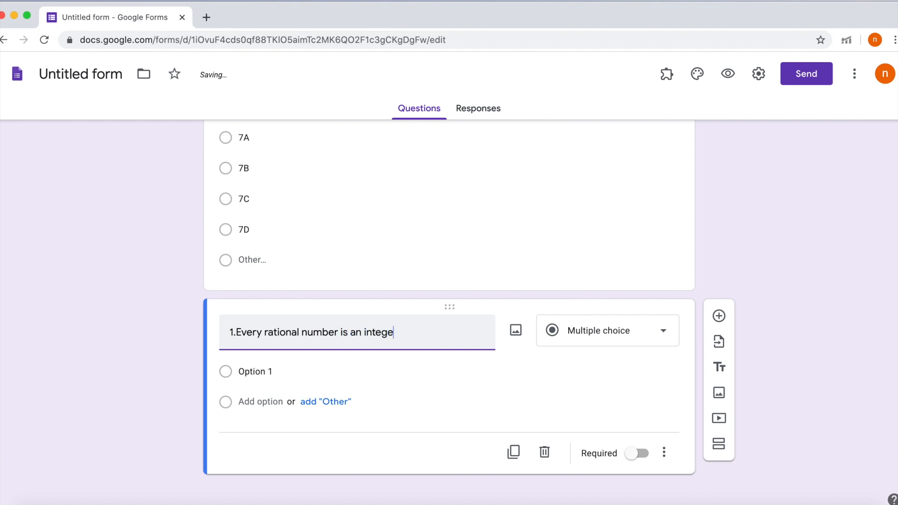
{"action": "type", "text": "r"}
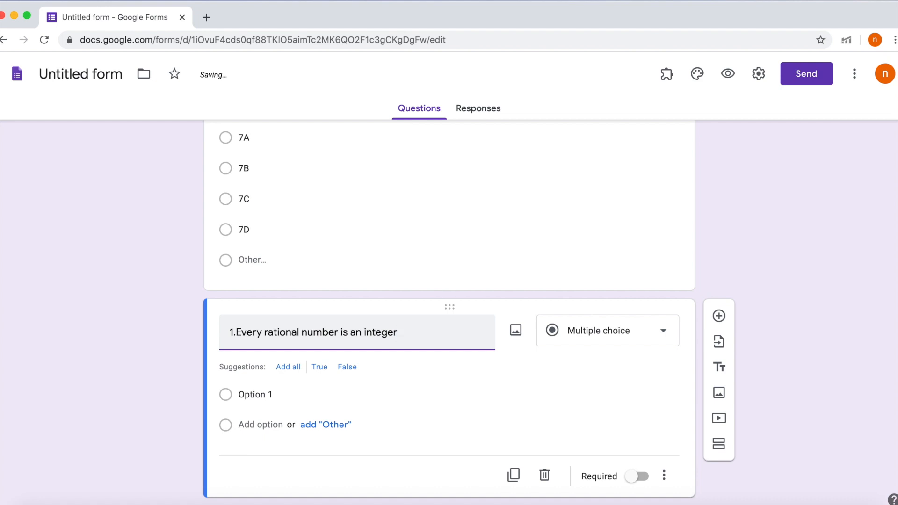
{"action": "type", "text": "."}
{"action": "left_click", "coordinate": [296, 367]}
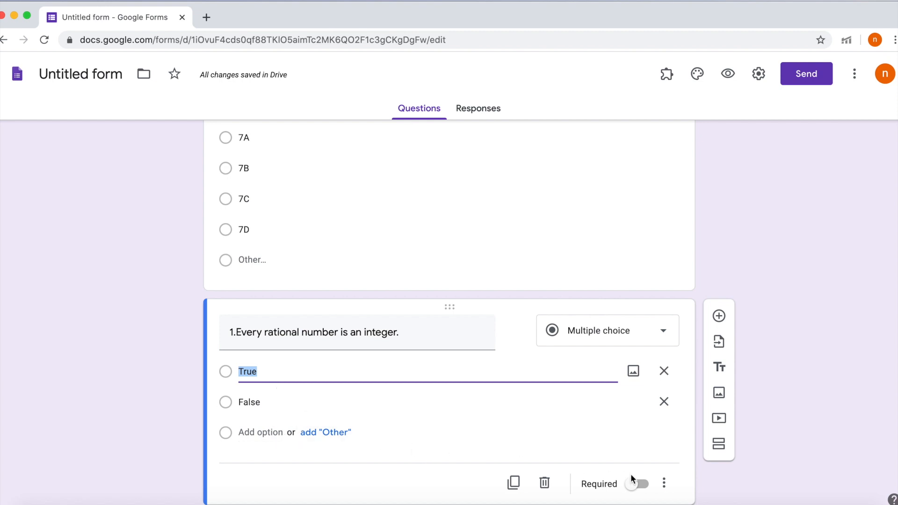
{"action": "left_click", "coordinate": [633, 486]}
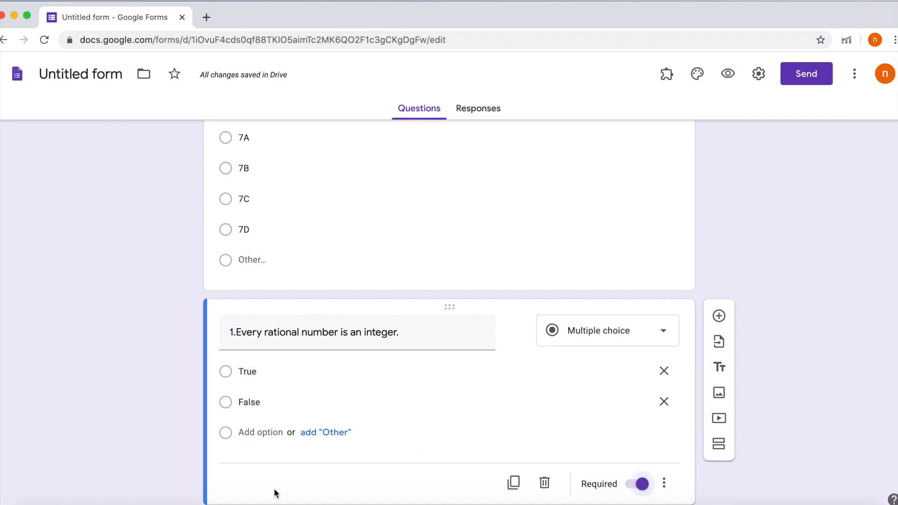
Make the form a quiz in the form settings and save the change.
{"action": "scroll", "coordinate": [365, 364], "scroll_direction": "up", "scroll_amount": 7}
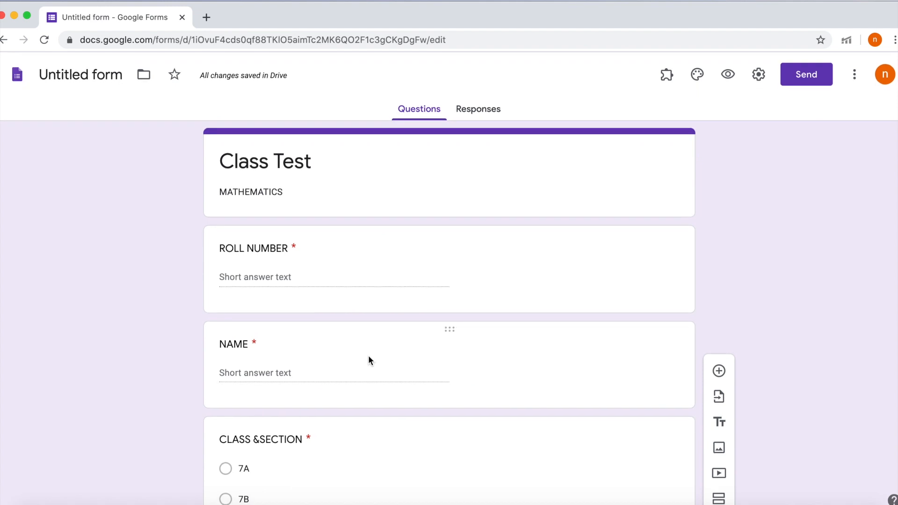
{"action": "left_click", "coordinate": [759, 75]}
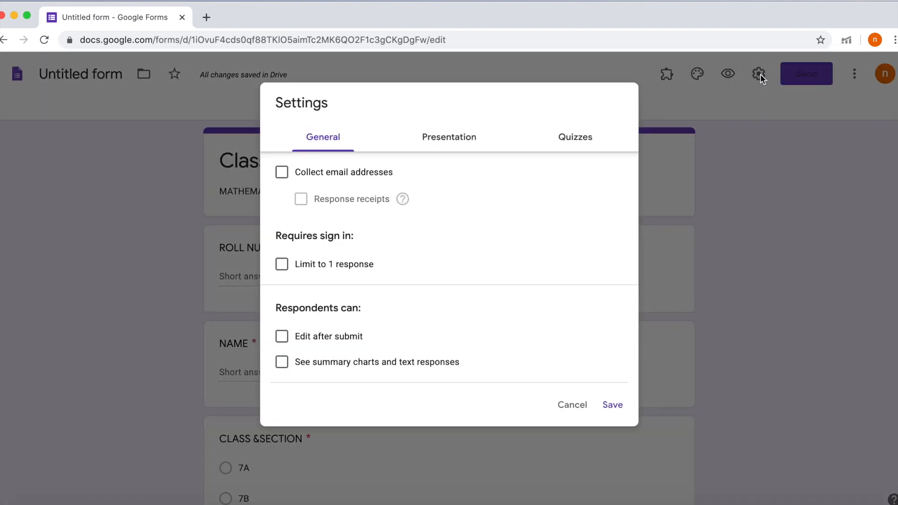
{"action": "left_click", "coordinate": [580, 142]}
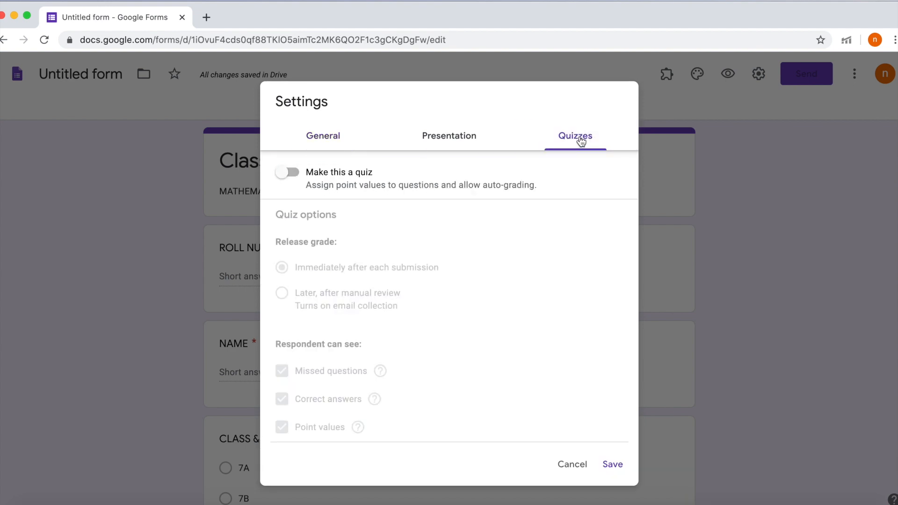
{"action": "left_click", "coordinate": [286, 173]}
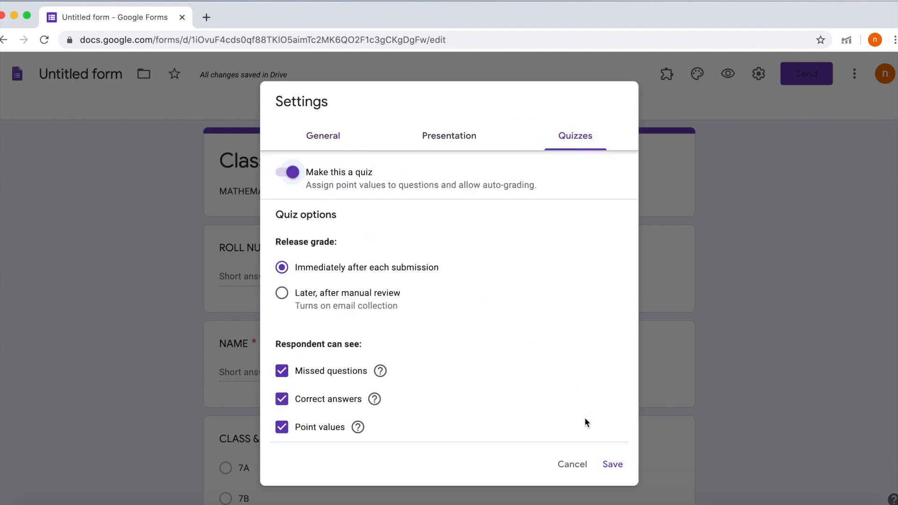
{"action": "left_click", "coordinate": [612, 464]}
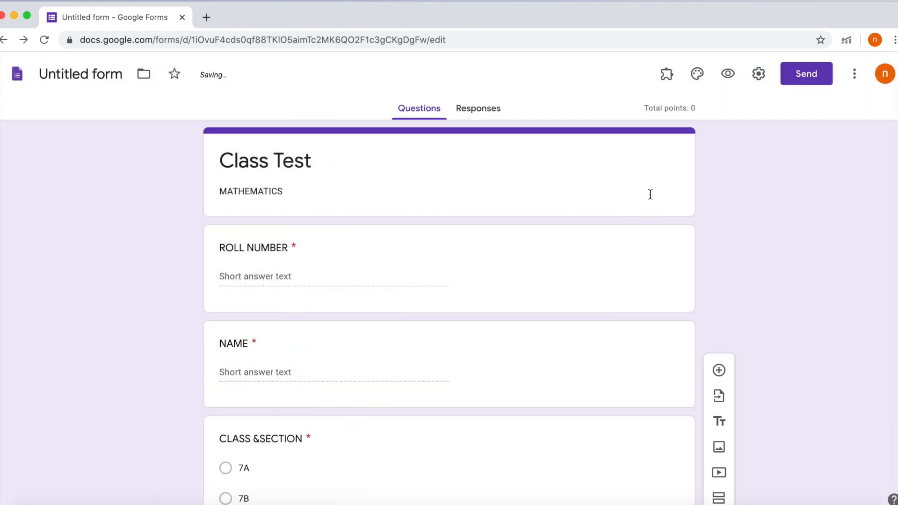
Turn off "Show link to submit another response" in the form's presentation settings and save.
{"action": "left_click", "coordinate": [758, 75]}
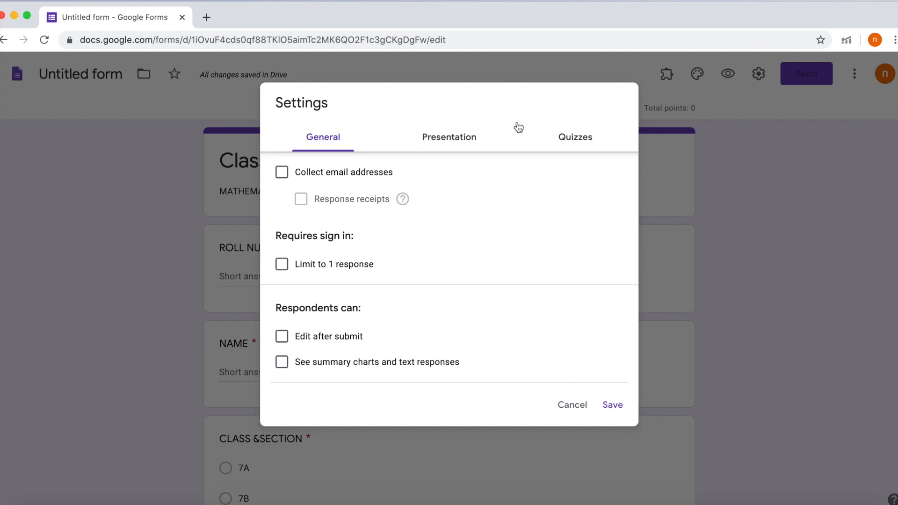
{"action": "left_click", "coordinate": [463, 140]}
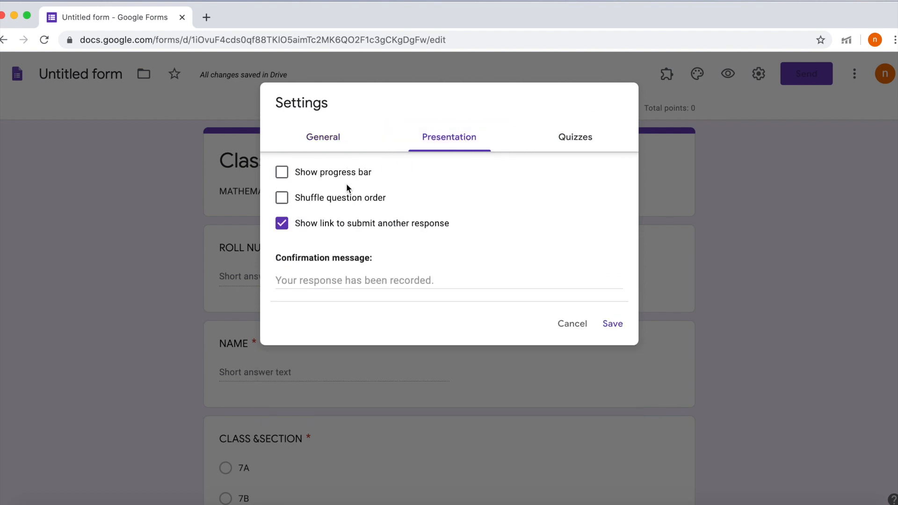
{"action": "left_click", "coordinate": [282, 224]}
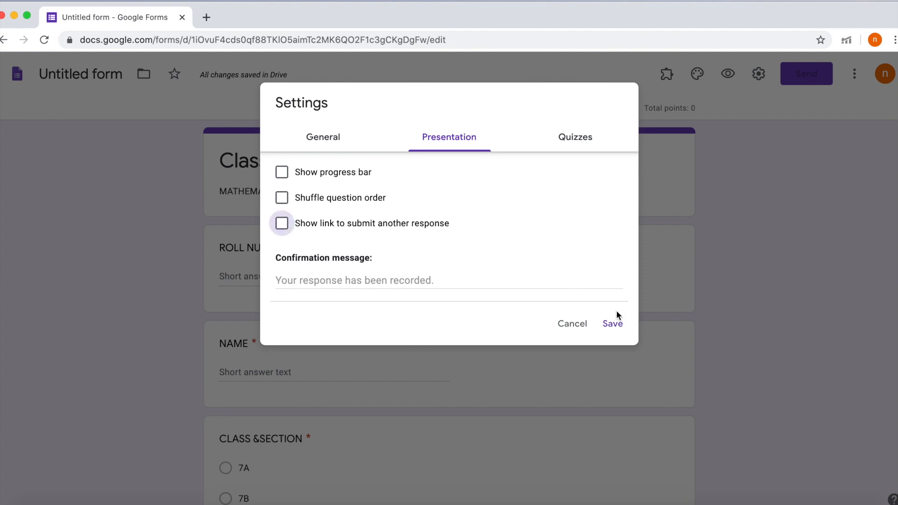
{"action": "left_click", "coordinate": [614, 326]}
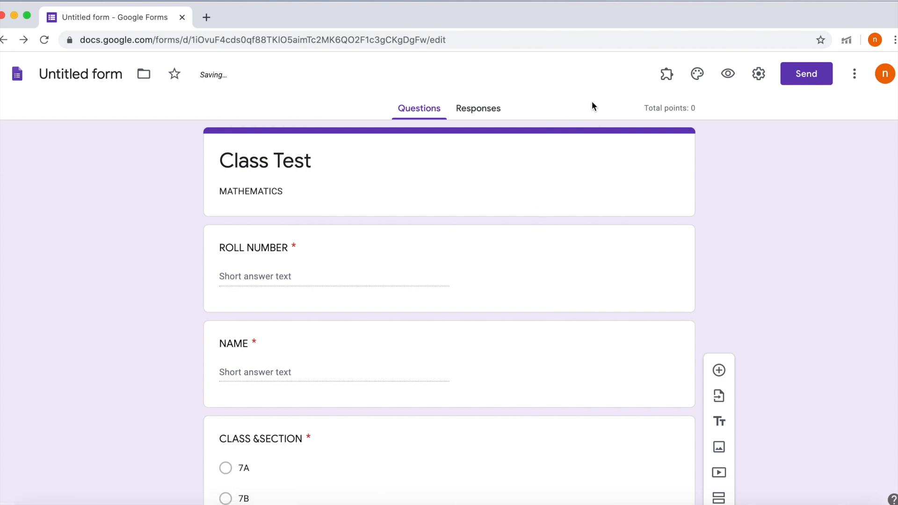
Set the value of the rational number question to 10 points in its answer key.
{"action": "scroll", "coordinate": [503, 301], "scroll_direction": "down", "scroll_amount": 3}
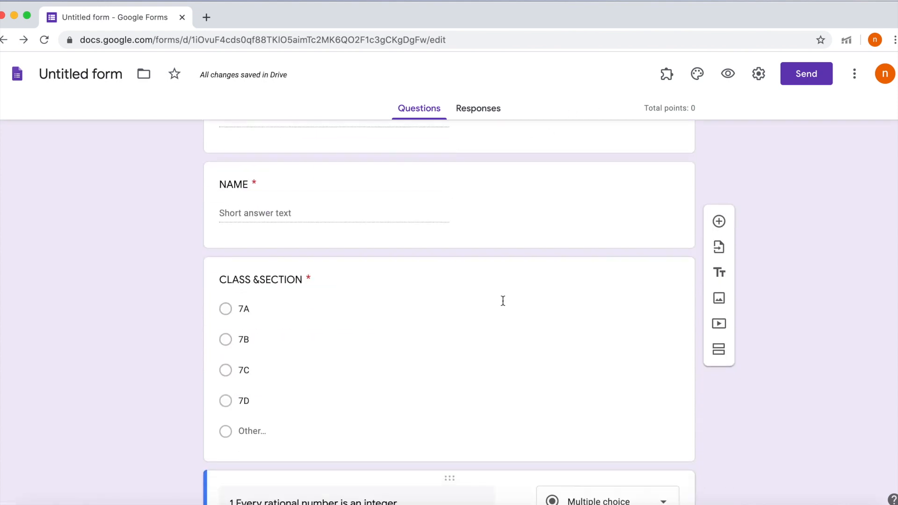
{"action": "scroll", "coordinate": [502, 301], "scroll_direction": "down", "scroll_amount": 4}
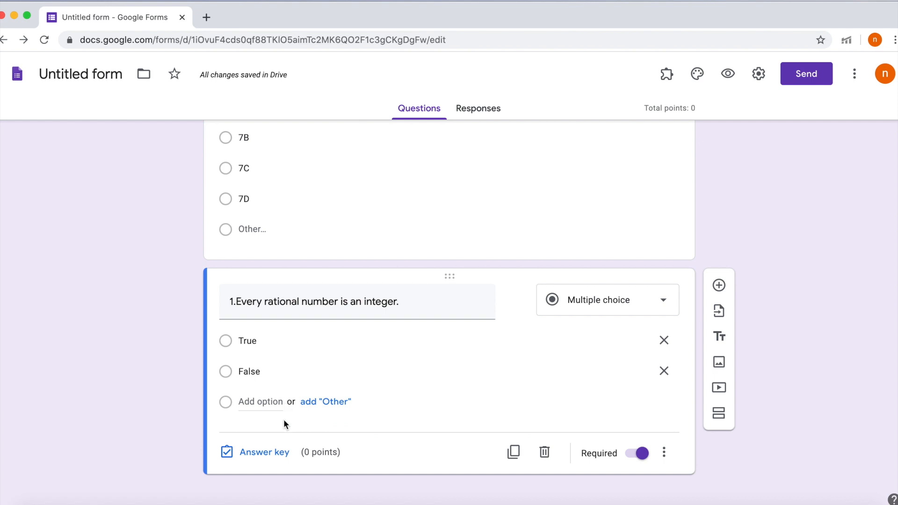
{"action": "left_click", "coordinate": [270, 451]}
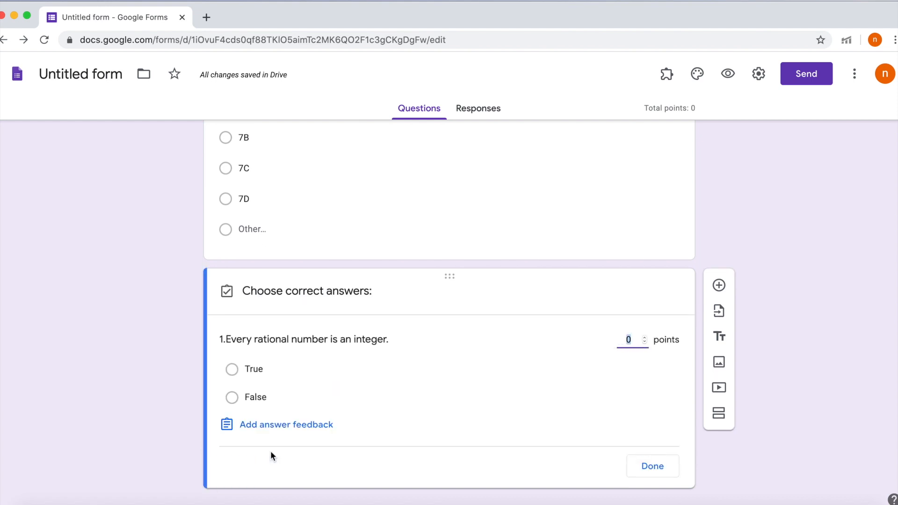
{"action": "left_click", "coordinate": [624, 339]}
{"action": "type", "text": "1"}
{"action": "left_click", "coordinate": [649, 467]}
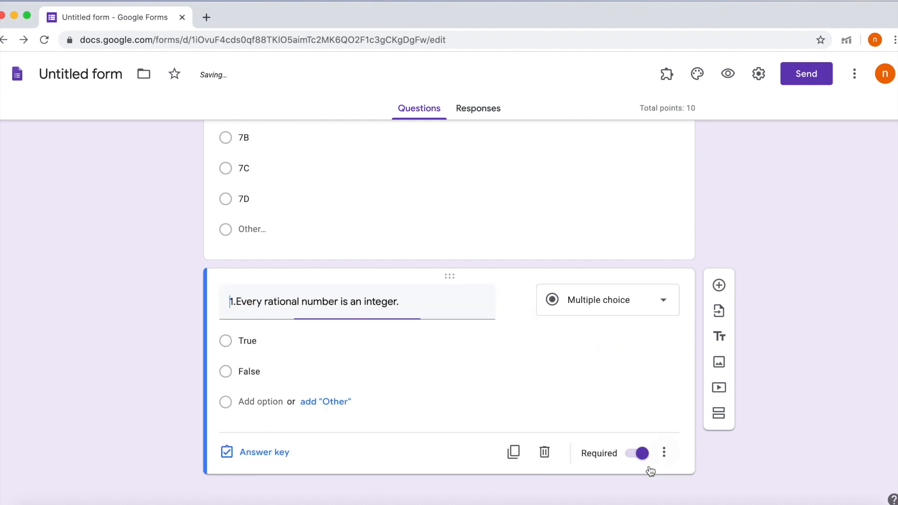
Mark False as the correct answer to the rational number question in its answer key.
{"action": "left_click", "coordinate": [271, 453]}
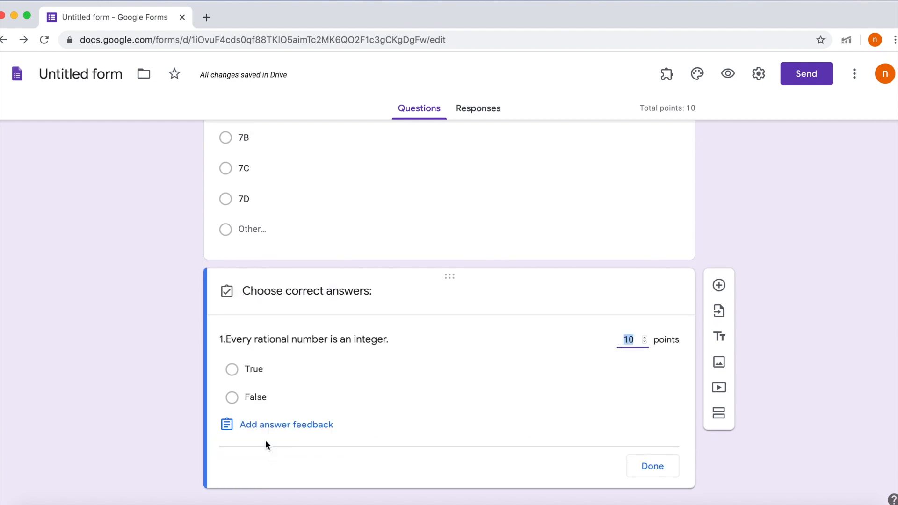
{"action": "left_click", "coordinate": [236, 397]}
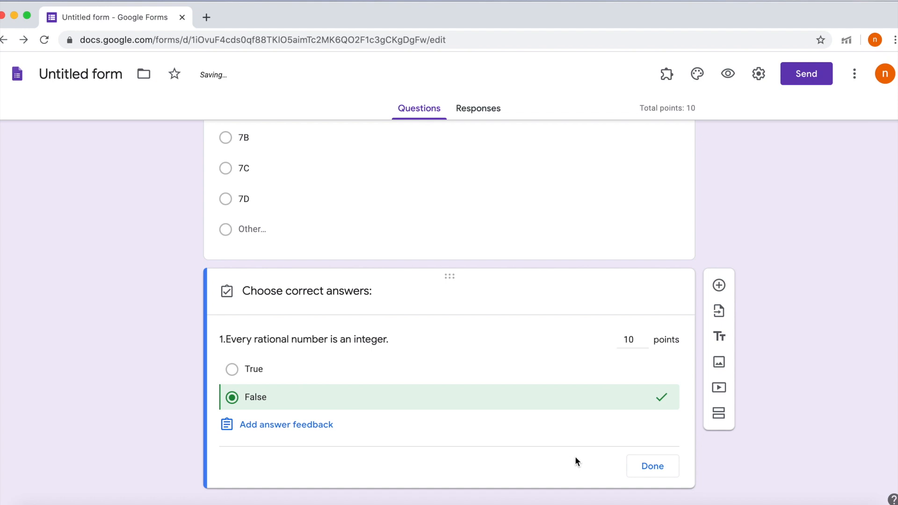
{"action": "left_click", "coordinate": [653, 467]}
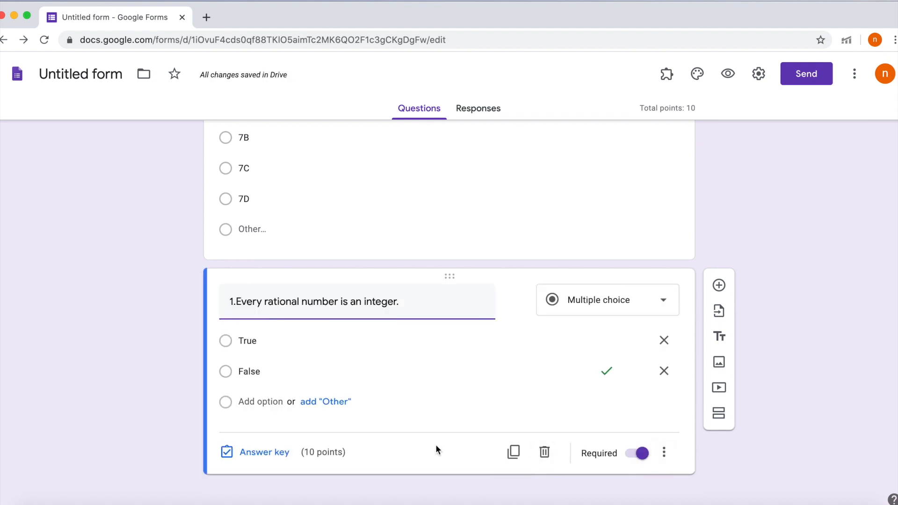
Add a multiple choice question "2. 5+6 =" below question 1, with 12 as its first option and an "Other" option.
{"action": "left_click", "coordinate": [719, 286]}
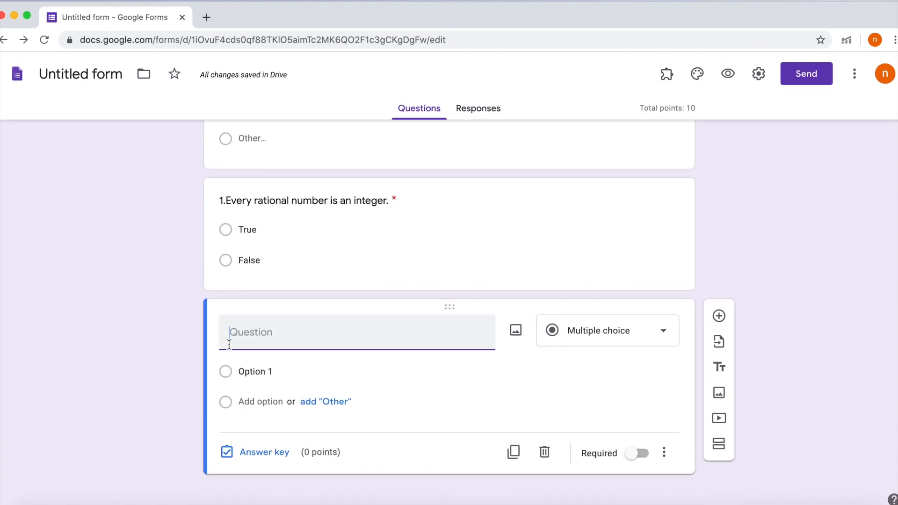
{"action": "type", "text": "2"}
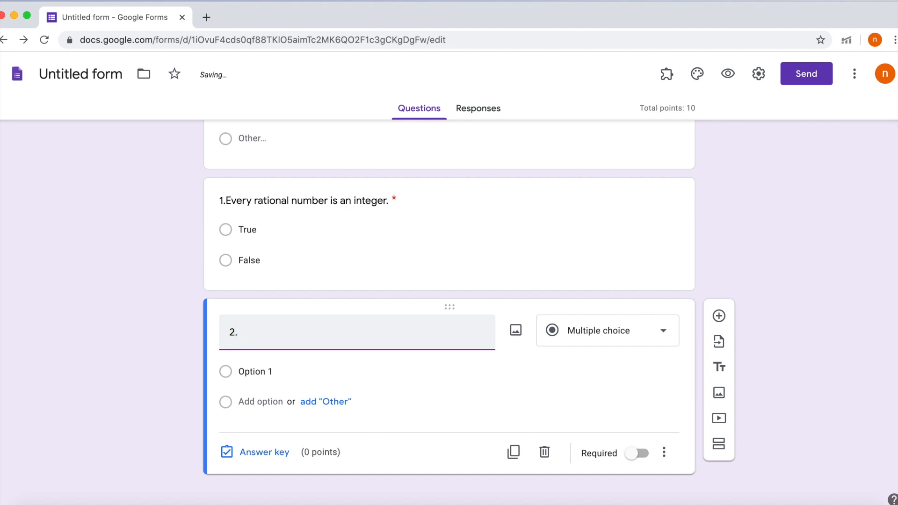
{"action": "type", "text": ". 5+6 ="}
{"action": "left_click", "coordinate": [273, 369]}
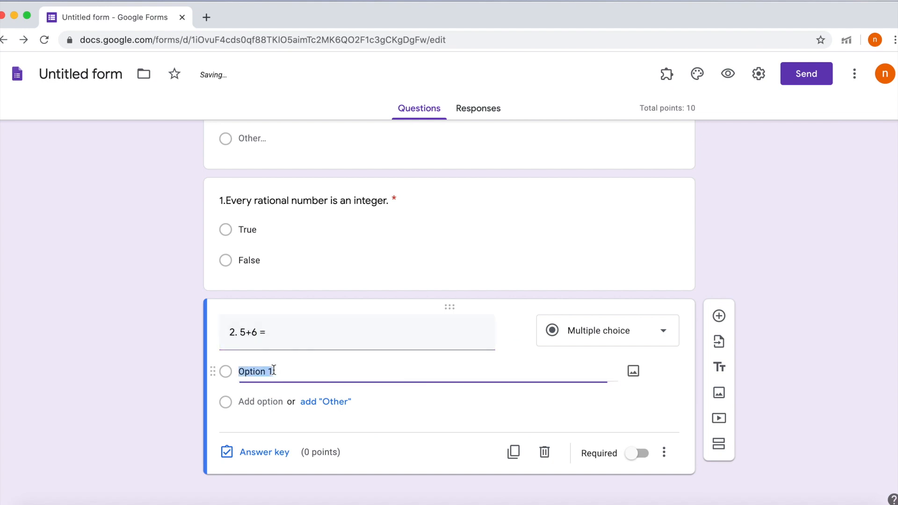
{"action": "key", "text": "BackSpace"}
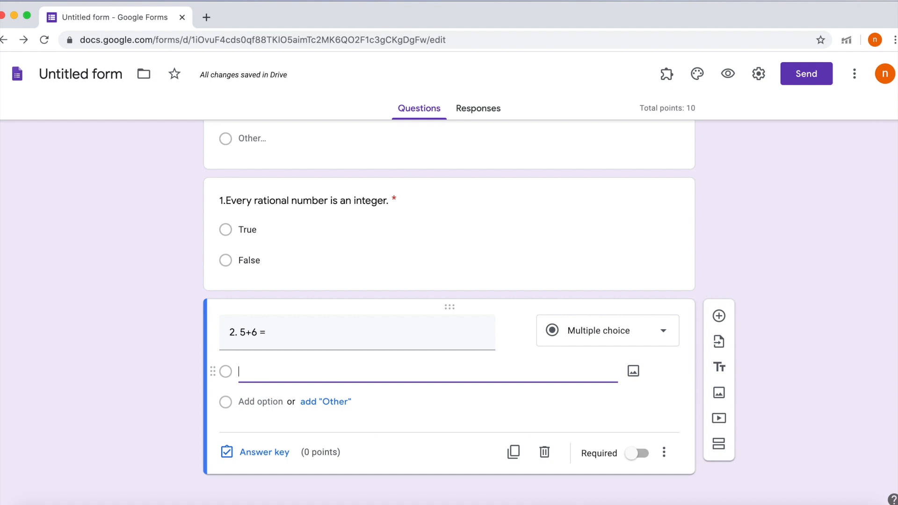
{"action": "type", "text": "12"}
{"action": "left_click", "coordinate": [348, 402]}
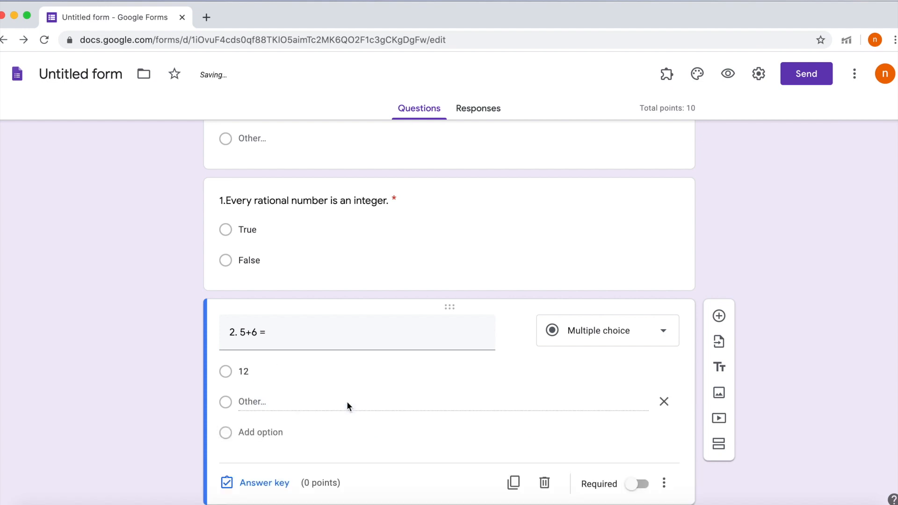
Add the options 13 and 11 to the "2. 5+6 =" question and make it required.
{"action": "left_click", "coordinate": [280, 431]}
{"action": "key", "text": "BackSpace"}
{"action": "type", "text": "13"}
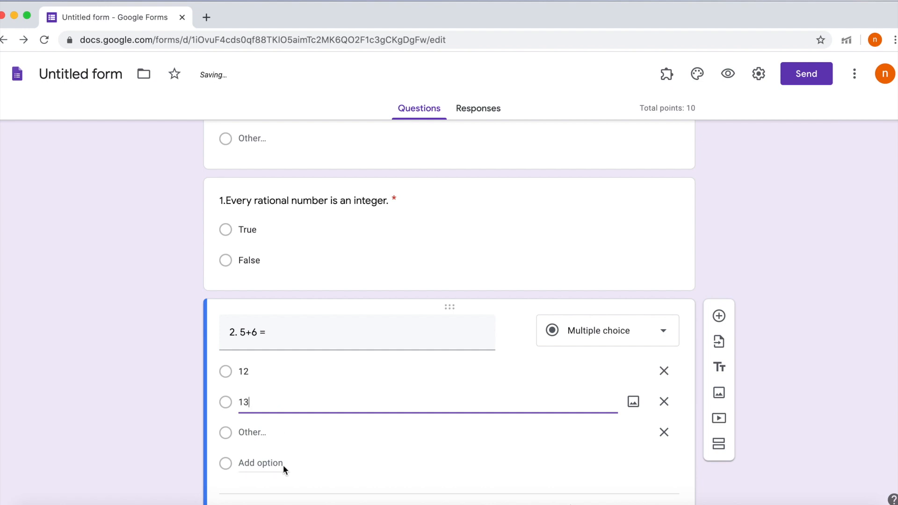
{"action": "left_click", "coordinate": [279, 460]}
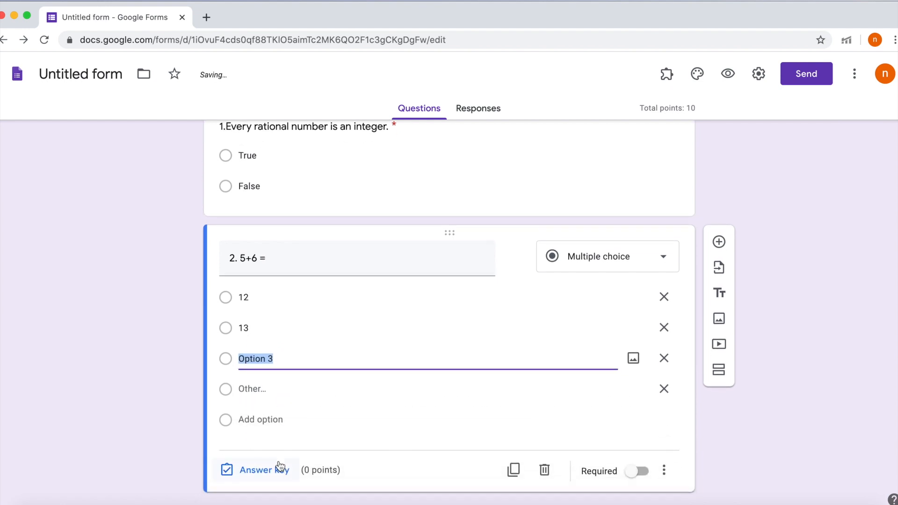
{"action": "key", "text": "BackSpace"}
{"action": "type", "text": "11"}
{"action": "left_click", "coordinate": [636, 471]}
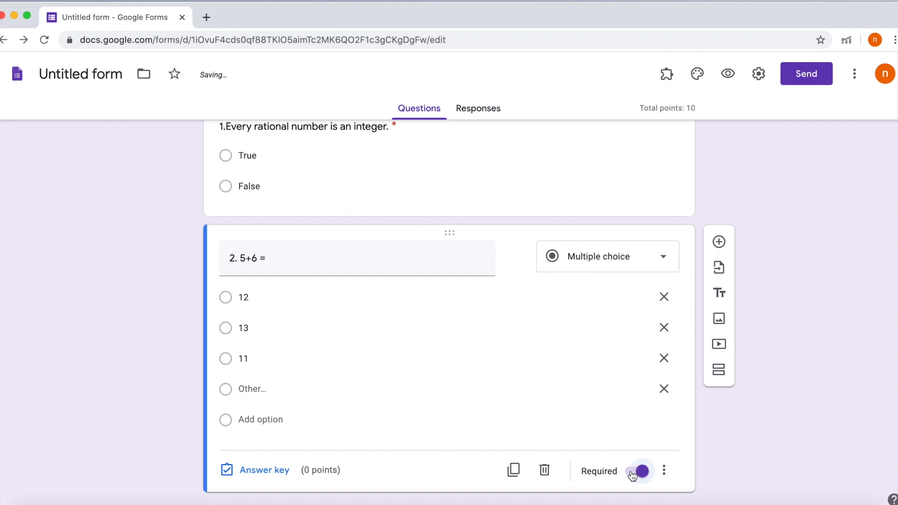
Set the answer key of question 2 to 10 points with 11 as the correct answer.
{"action": "left_click", "coordinate": [284, 470]}
{"action": "left_click", "coordinate": [628, 297]}
{"action": "left_click", "coordinate": [625, 298]}
{"action": "type", "text": "10"}
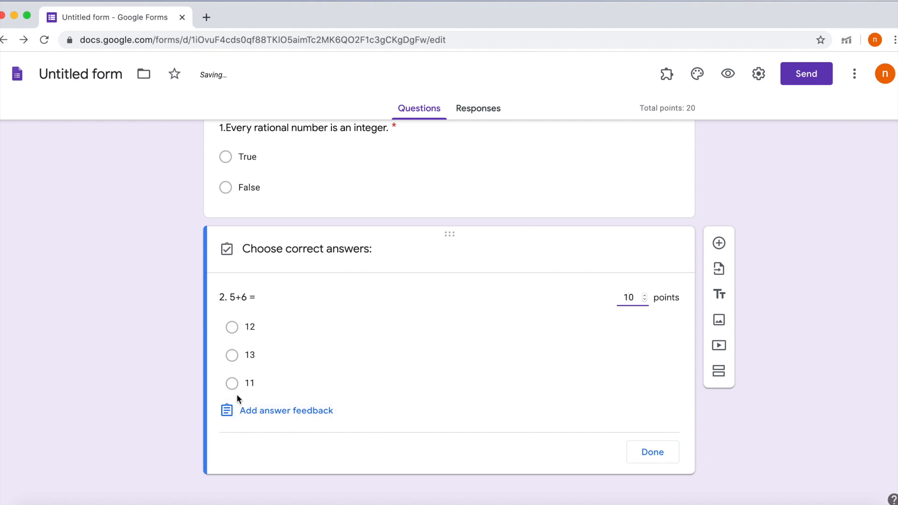
{"action": "left_click", "coordinate": [232, 384]}
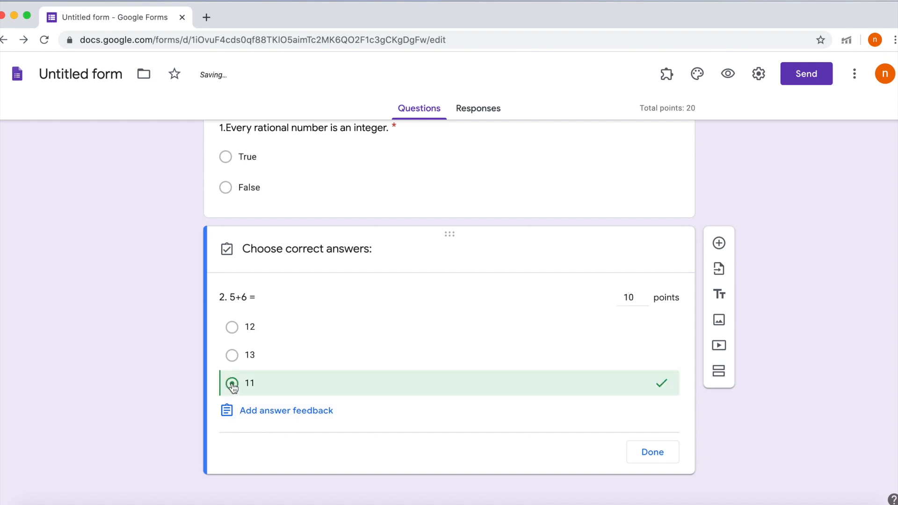
{"action": "left_click", "coordinate": [654, 451]}
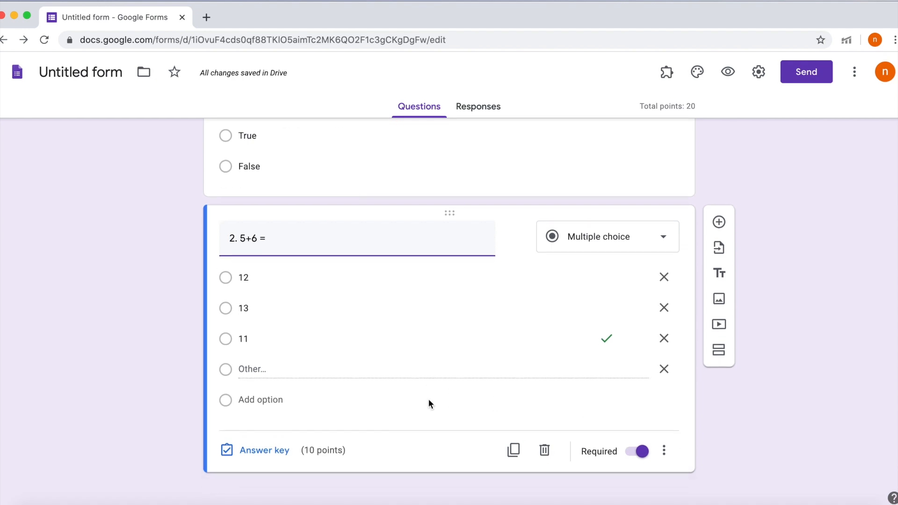
Add a multiple choice question below question 2 and insert the reading passage WhatsApp image from the desktop into it.
{"action": "left_click", "coordinate": [719, 224]}
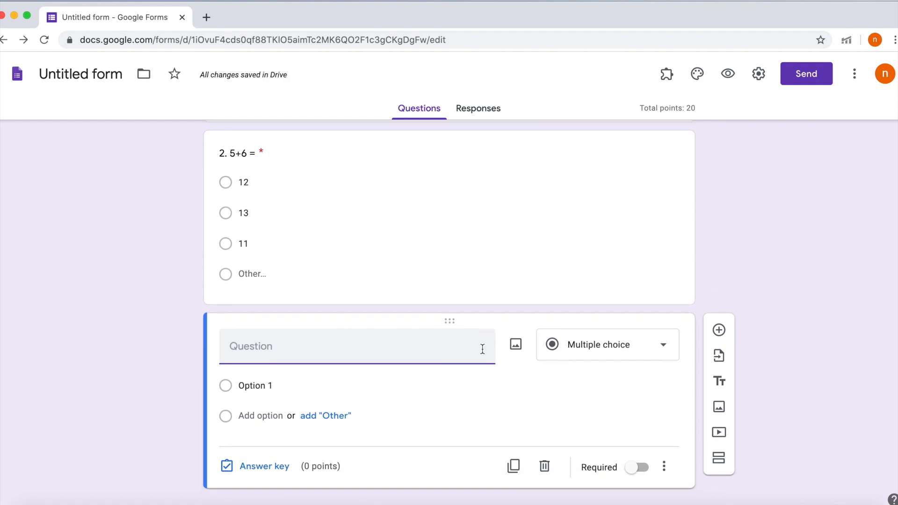
{"action": "left_click", "coordinate": [516, 346]}
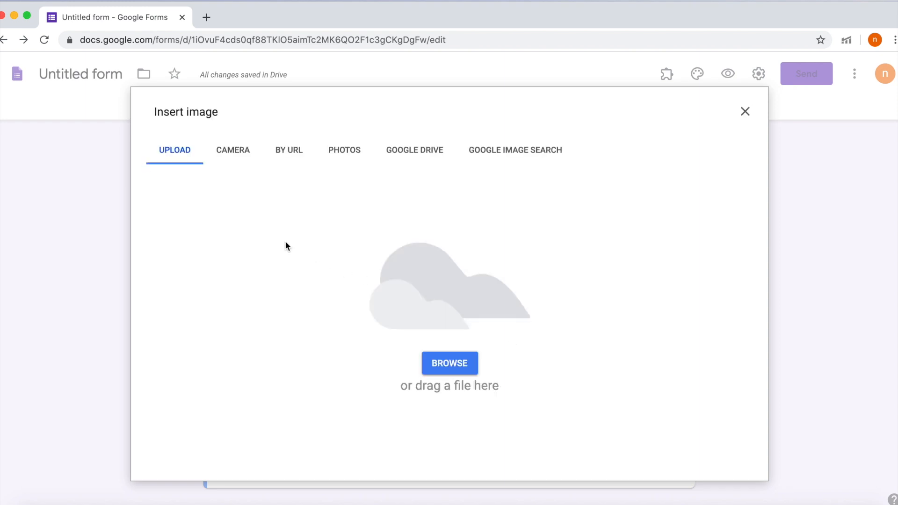
{"action": "left_click", "coordinate": [176, 157]}
{"action": "left_click", "coordinate": [15, 17]}
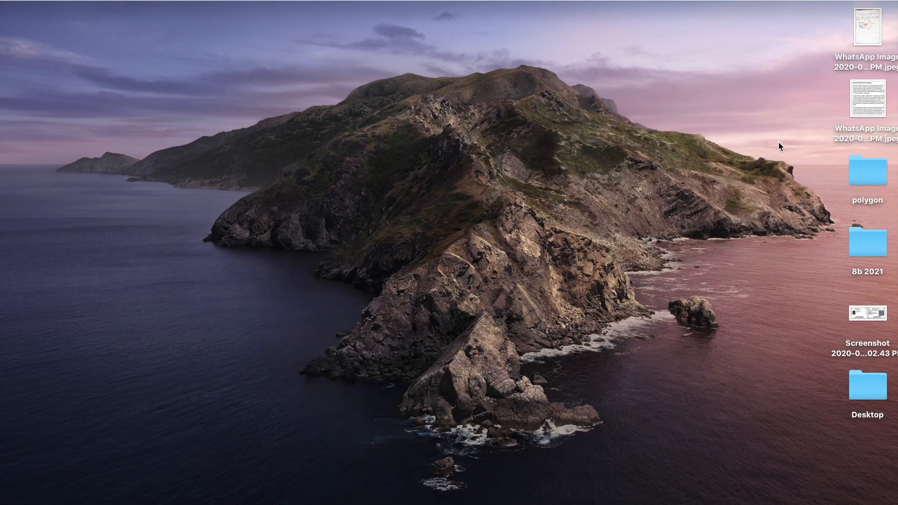
{"action": "left_click_drag", "start_coordinate": [865, 26], "coordinate": [421, 277]}
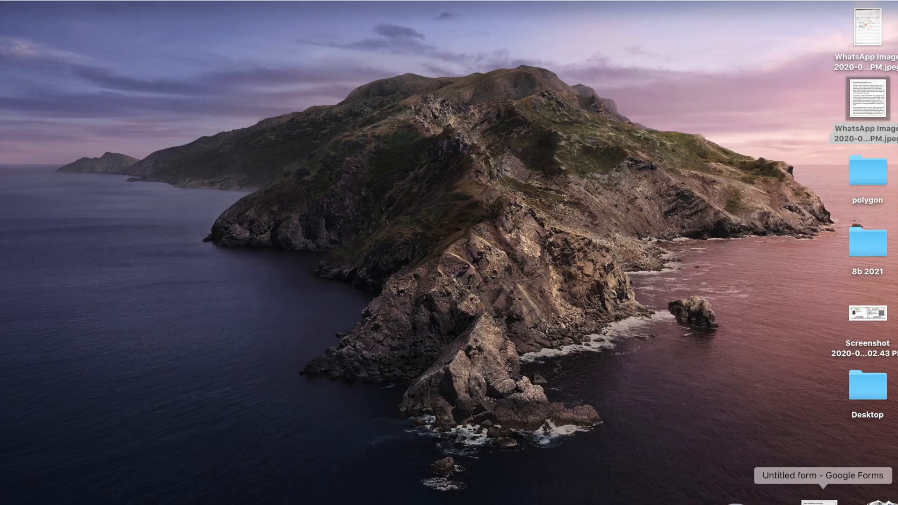
{"action": "left_click_drag", "start_coordinate": [814, 500], "coordinate": [415, 288]}
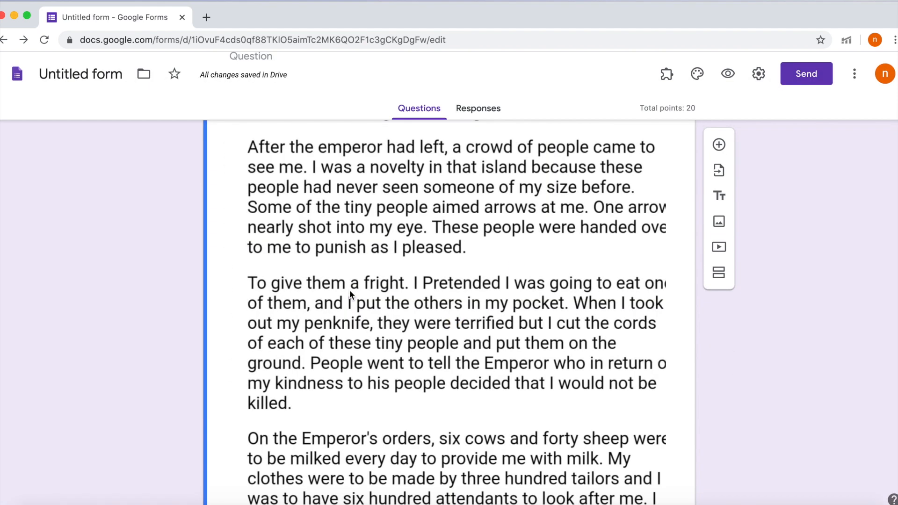
Shrink the passage image proportionally to about half the width of the question card.
{"action": "scroll", "coordinate": [349, 290], "scroll_direction": "up", "scroll_amount": 2}
{"action": "scroll", "coordinate": [349, 290], "scroll_direction": "down", "scroll_amount": 2}
{"action": "scroll", "coordinate": [350, 290], "scroll_direction": "down", "scroll_amount": 2}
{"action": "left_click", "coordinate": [352, 287]}
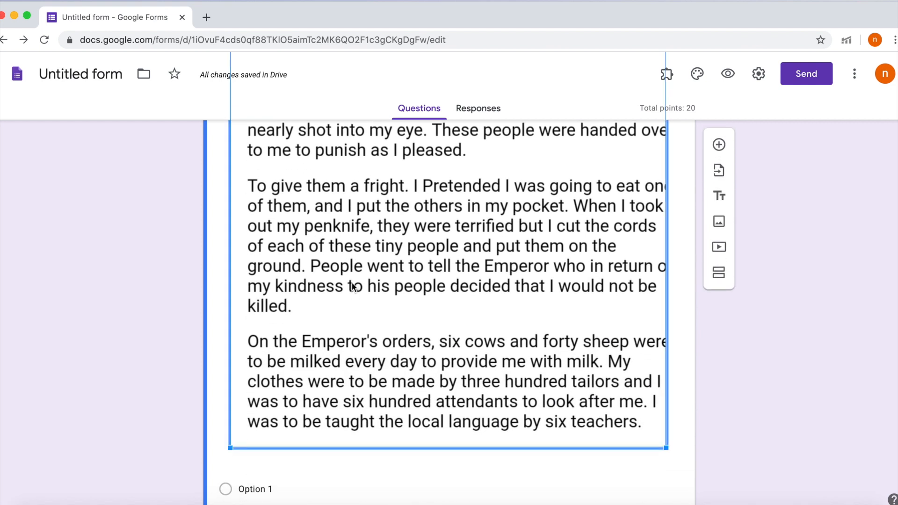
{"action": "left_click_drag", "start_coordinate": [231, 448], "coordinate": [282, 329]}
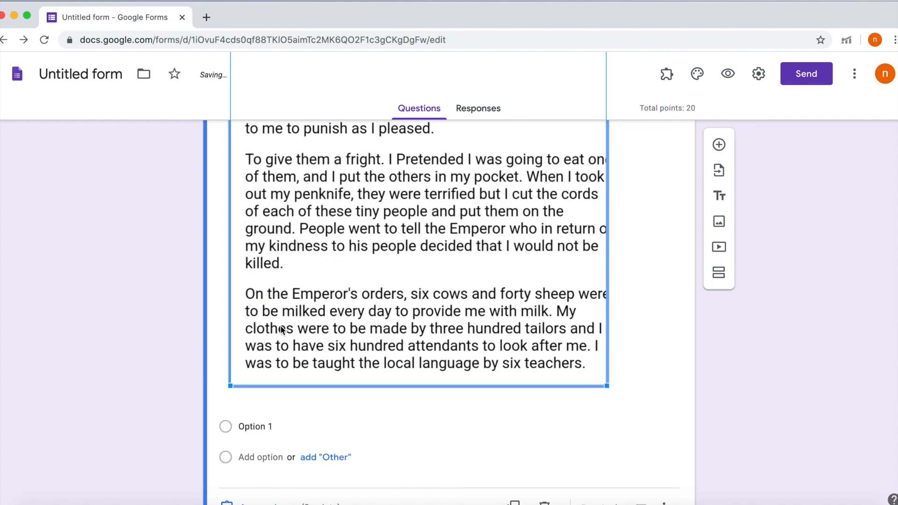
{"action": "scroll", "coordinate": [290, 293], "scroll_direction": "up", "scroll_amount": 6}
{"action": "scroll", "coordinate": [290, 292], "scroll_direction": "down", "scroll_amount": 5}
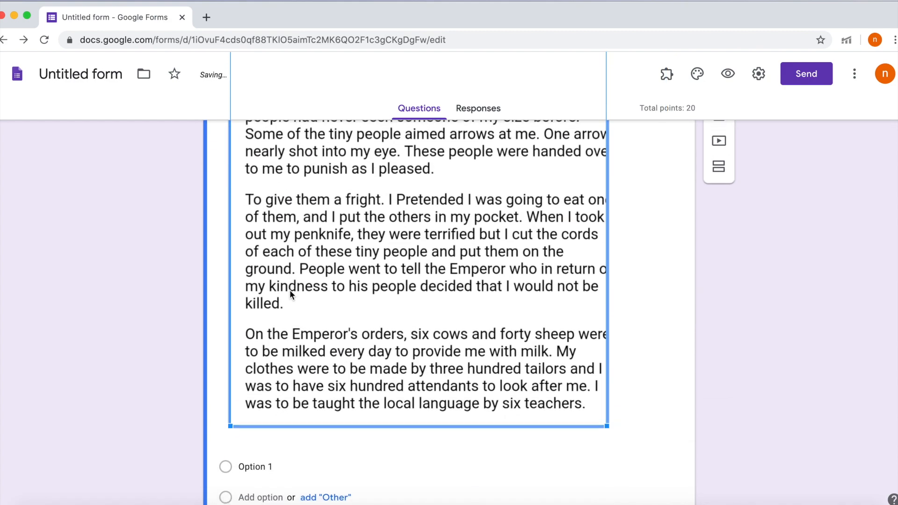
{"action": "scroll", "coordinate": [289, 292], "scroll_direction": "down", "scroll_amount": 1}
{"action": "left_click_drag", "start_coordinate": [228, 411], "coordinate": [307, 297]}
{"action": "scroll", "coordinate": [307, 297], "scroll_direction": "up", "scroll_amount": 2}
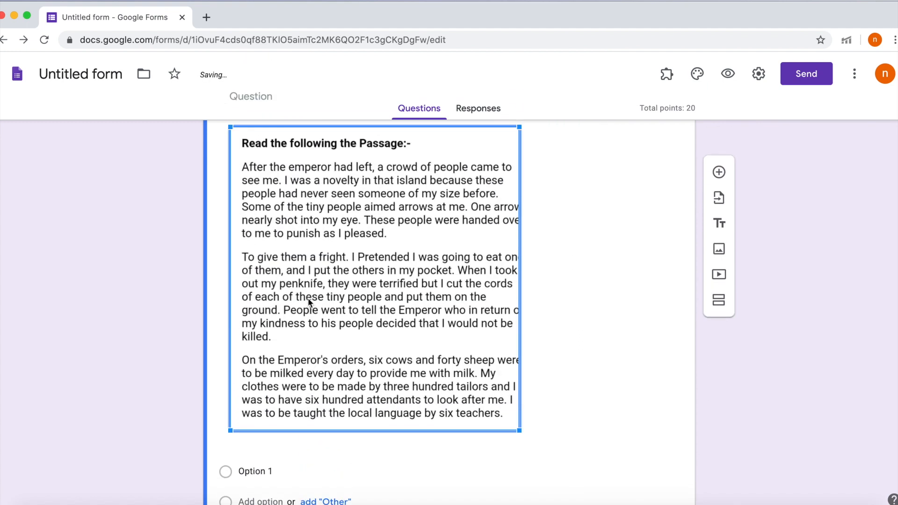
{"action": "scroll", "coordinate": [308, 298], "scroll_direction": "down", "scroll_amount": 1}
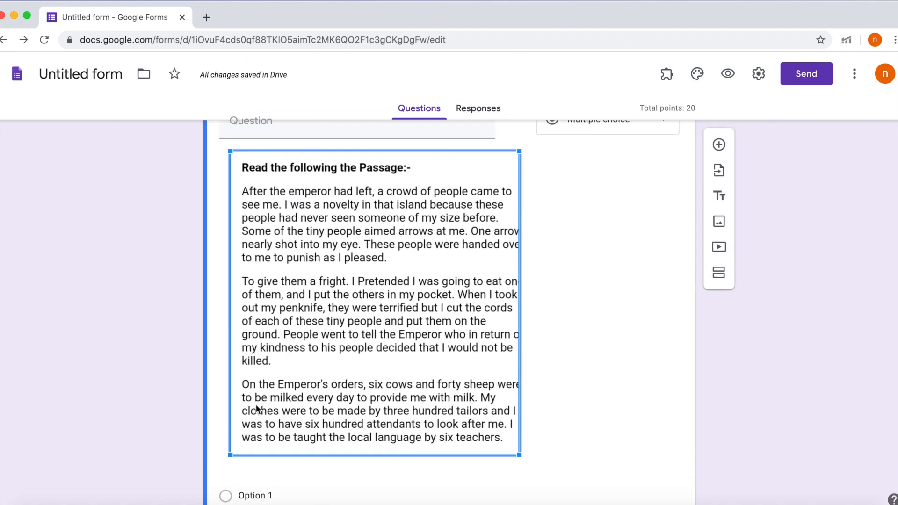
{"action": "left_click_drag", "start_coordinate": [245, 442], "coordinate": [280, 411]}
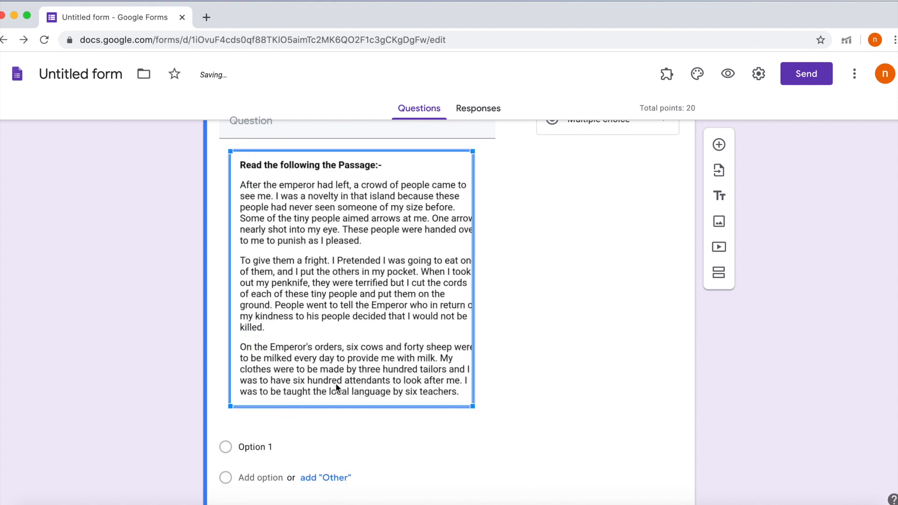
{"action": "scroll", "coordinate": [334, 343], "scroll_direction": "down", "scroll_amount": 1}
{"action": "scroll", "coordinate": [335, 341], "scroll_direction": "up", "scroll_amount": 1}
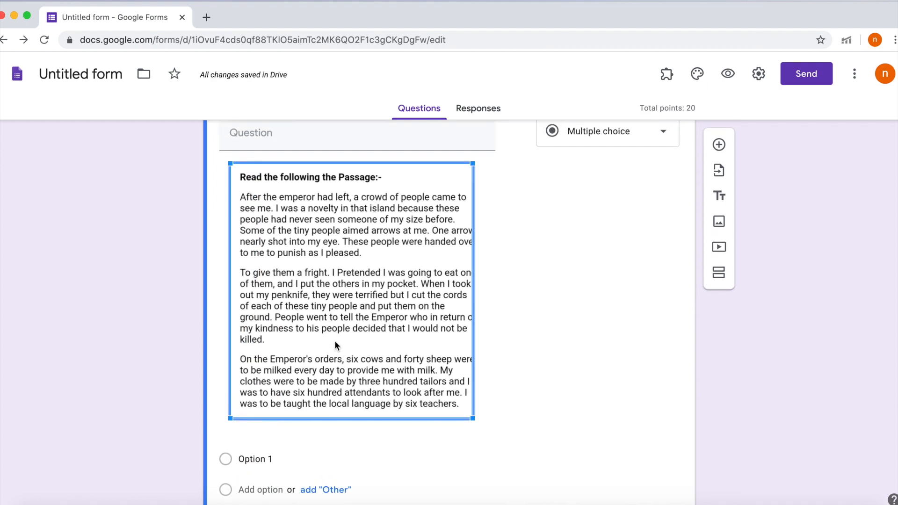
Enter "3.Read the following passage and answer" as the question text above the passage image.
{"action": "scroll", "coordinate": [335, 342], "scroll_direction": "up", "scroll_amount": 1}
{"action": "left_click", "coordinate": [228, 173]}
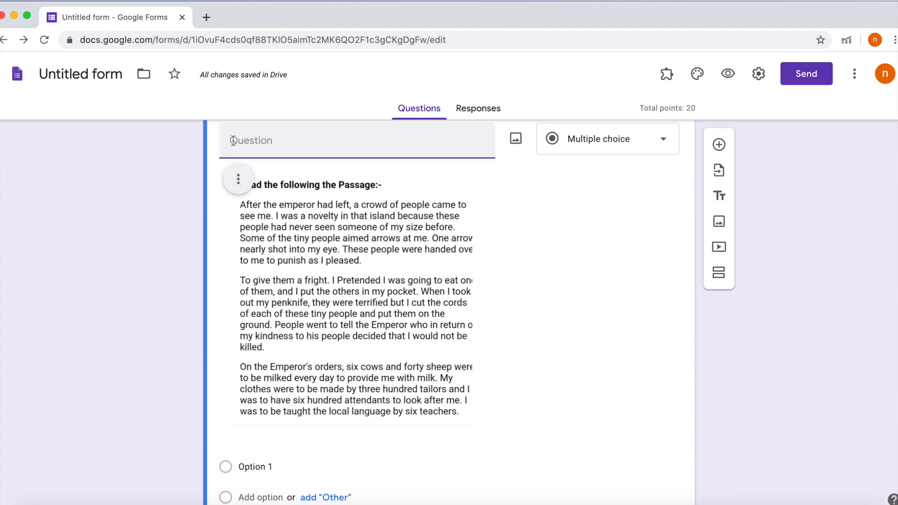
{"action": "type", "text": "3.Read the following "}
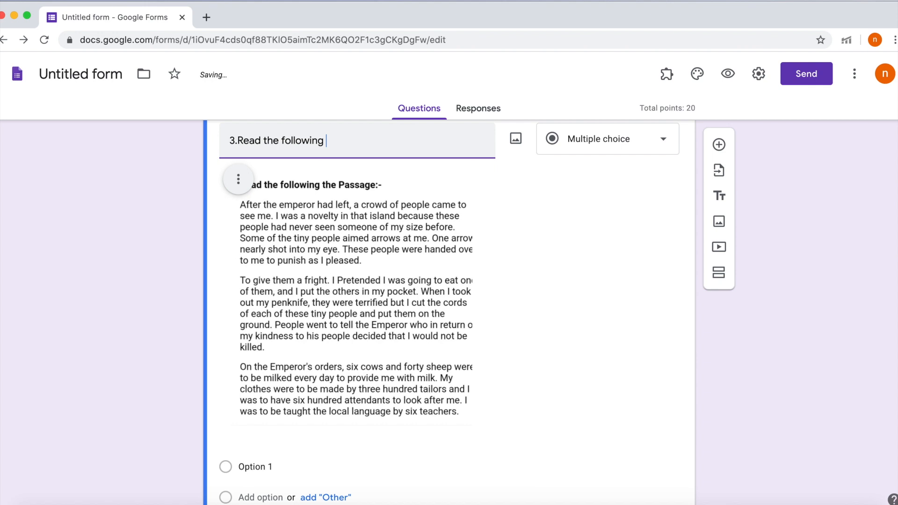
{"action": "type", "text": "pas"}
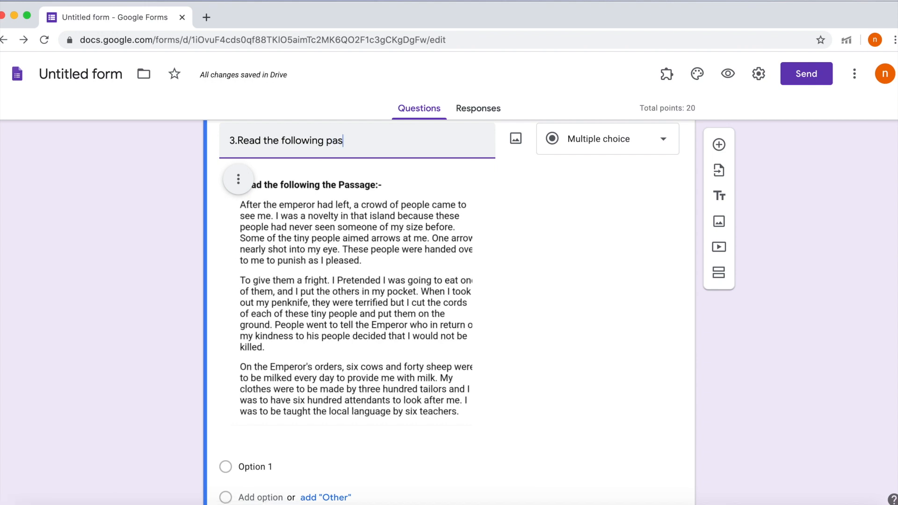
{"action": "type", "text": "sage "}
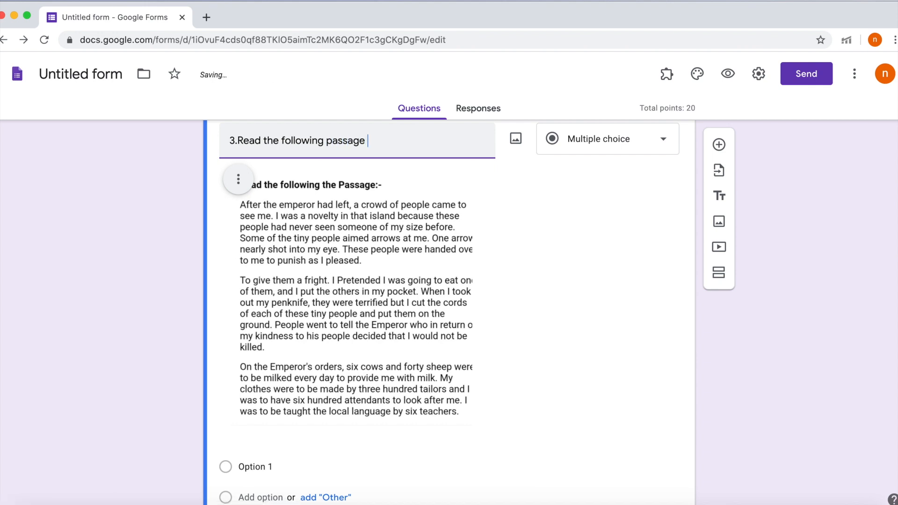
{"action": "type", "text": "and answer"}
Extend the question 3 text with "; What --" after the word "answer".
{"action": "scroll", "coordinate": [156, 263], "scroll_direction": "down", "scroll_amount": 3}
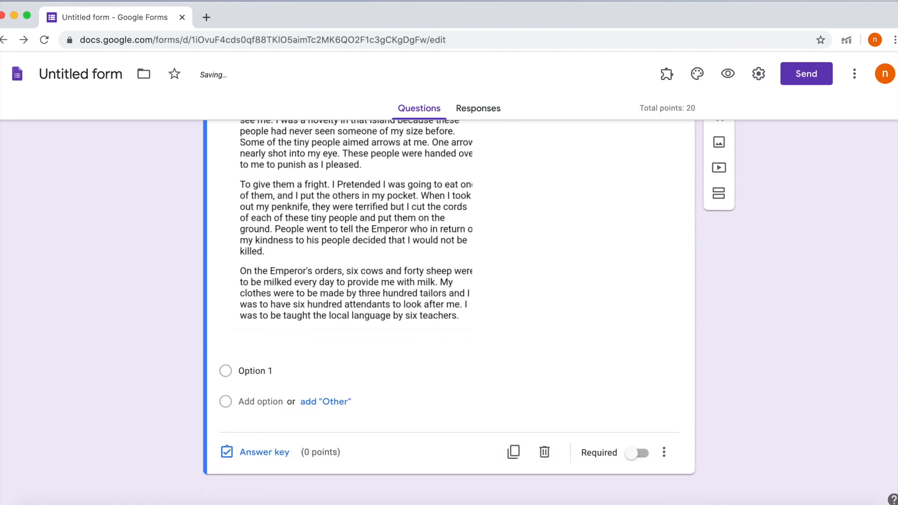
{"action": "scroll", "coordinate": [240, 313], "scroll_direction": "up", "scroll_amount": 5}
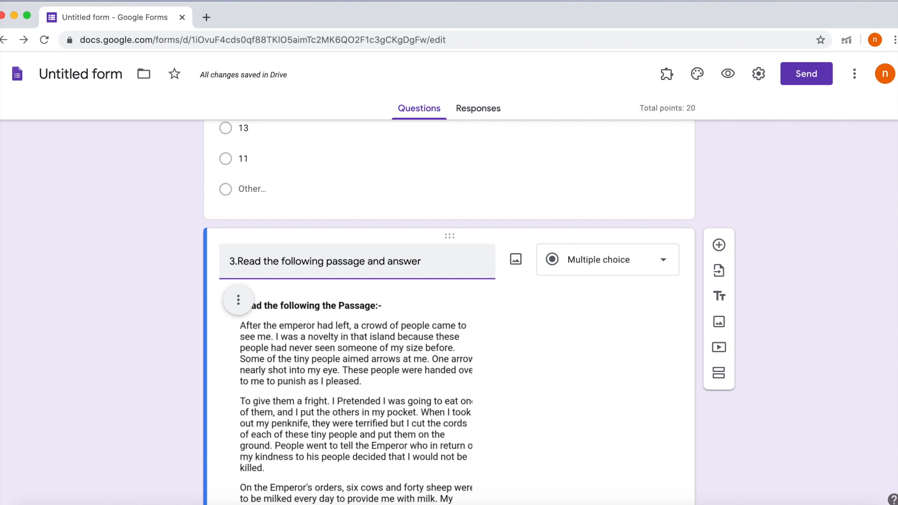
{"action": "type", "text": "what"}
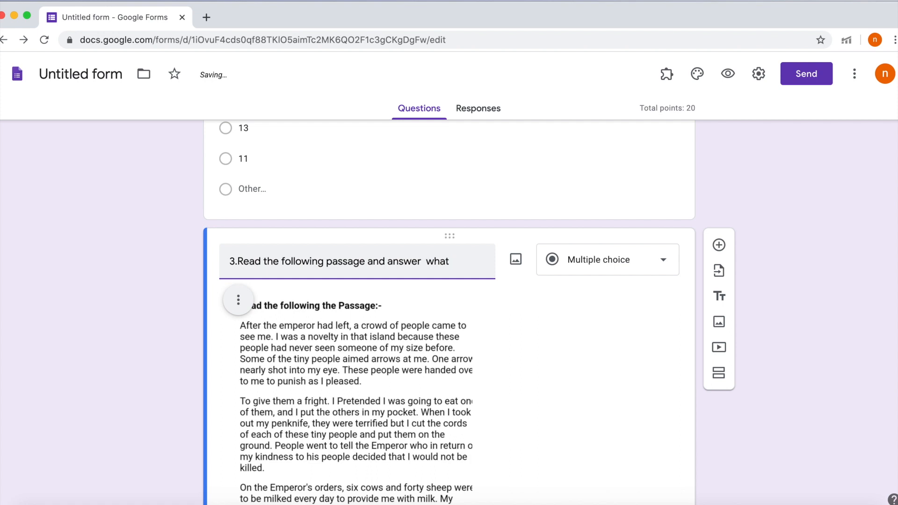
{"action": "key", "text": "BackSpace"}
{"action": "key", "text": "BackSpace"}
{"action": "key", "text": "BackSpace"}
{"action": "type", "text": "; What -"}
Add an "Other" option below Option 1 in question 3 and make the question required.
{"action": "scroll", "coordinate": [325, 381], "scroll_direction": "down", "scroll_amount": 5}
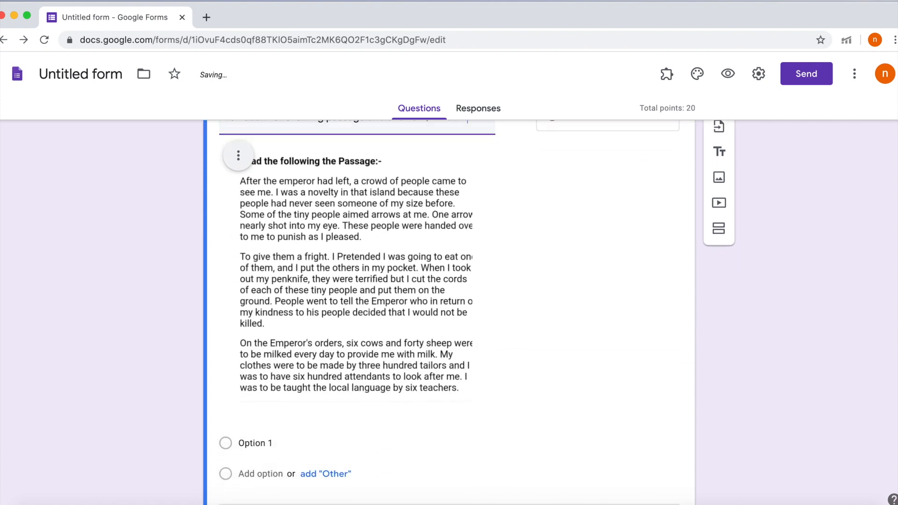
{"action": "left_click", "coordinate": [277, 399]}
{"action": "left_click", "coordinate": [276, 400]}
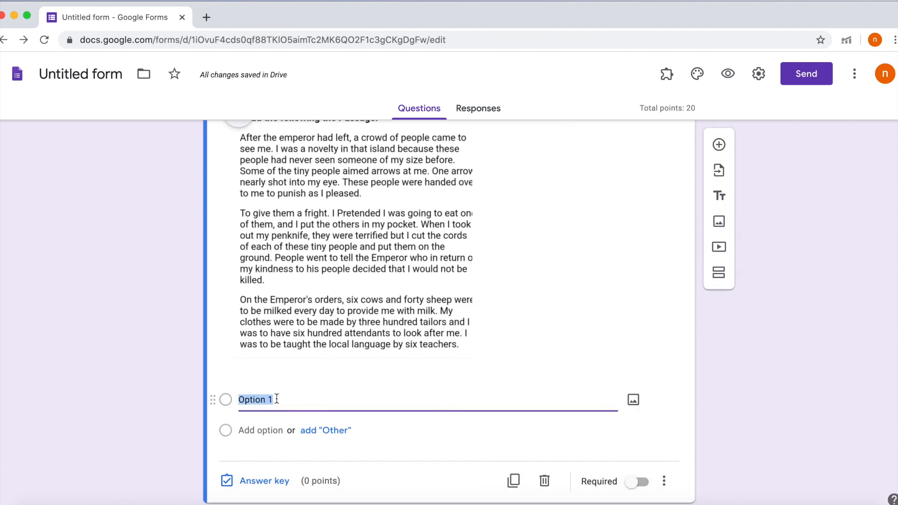
{"action": "key", "text": "BackSpace"}
{"action": "left_click", "coordinate": [344, 429]}
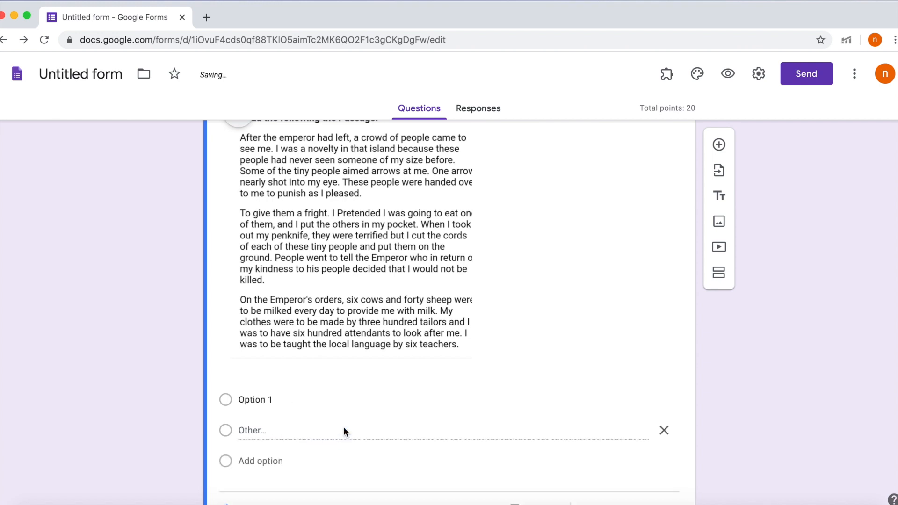
{"action": "scroll", "coordinate": [414, 458], "scroll_direction": "down", "scroll_amount": 2}
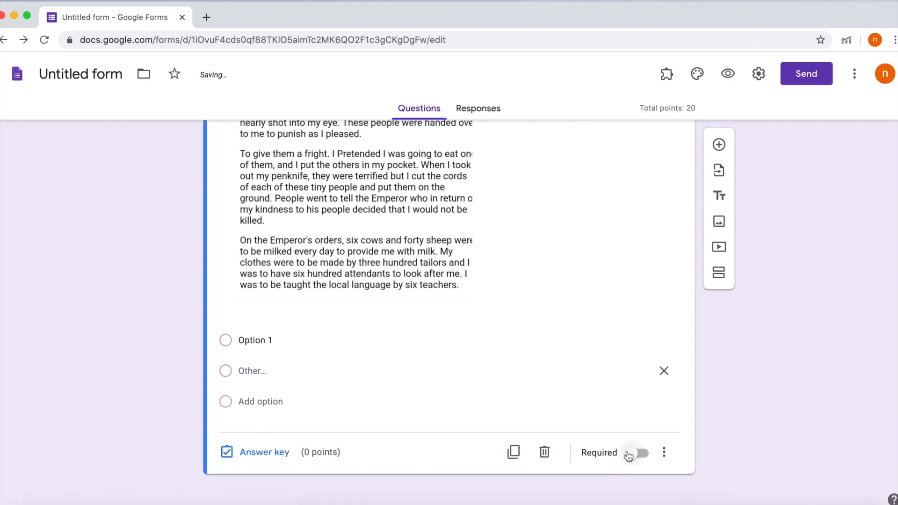
{"action": "left_click", "coordinate": [638, 453]}
Add a multiple choice question below question 3 and insert the newest WhatsApp JPEG from the Downloads folder as its image.
{"action": "scroll", "coordinate": [410, 372], "scroll_direction": "up", "scroll_amount": 2}
{"action": "scroll", "coordinate": [410, 370], "scroll_direction": "up", "scroll_amount": 5}
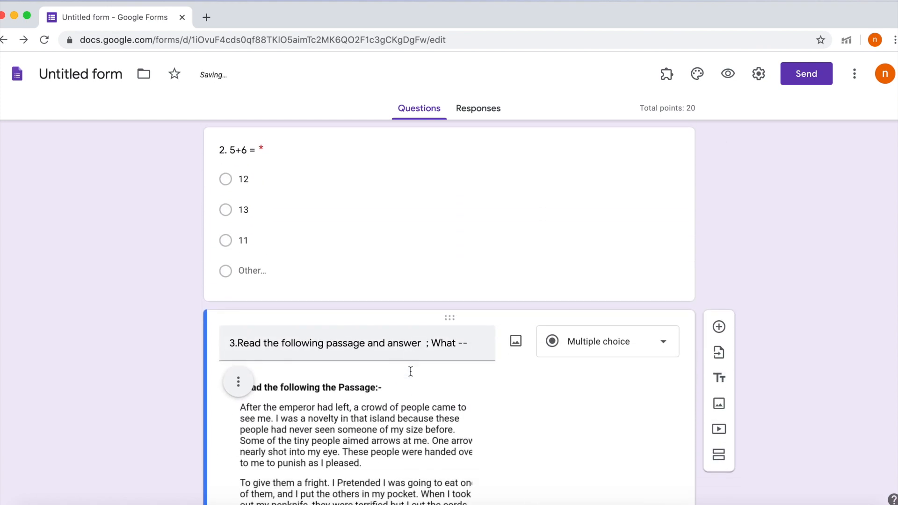
{"action": "scroll", "coordinate": [411, 371], "scroll_direction": "down", "scroll_amount": 3}
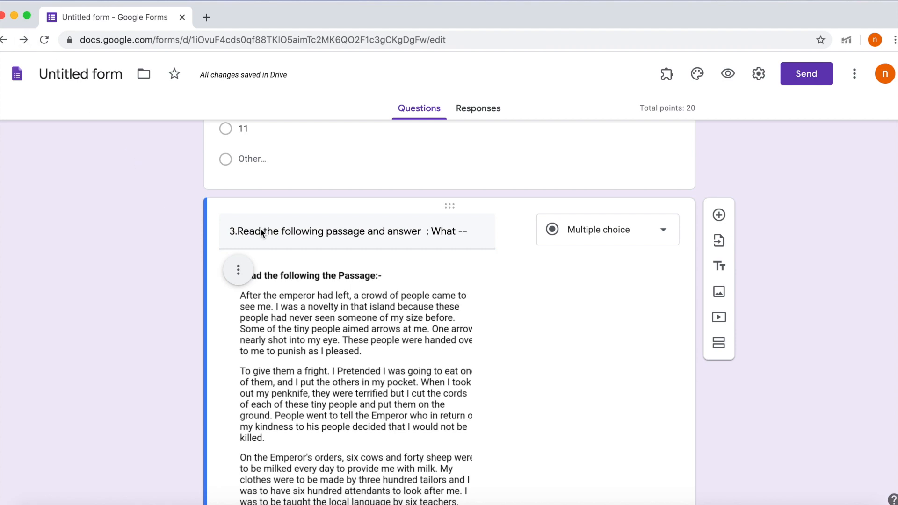
{"action": "scroll", "coordinate": [403, 313], "scroll_direction": "down", "scroll_amount": 5}
{"action": "scroll", "coordinate": [403, 313], "scroll_direction": "up", "scroll_amount": 3}
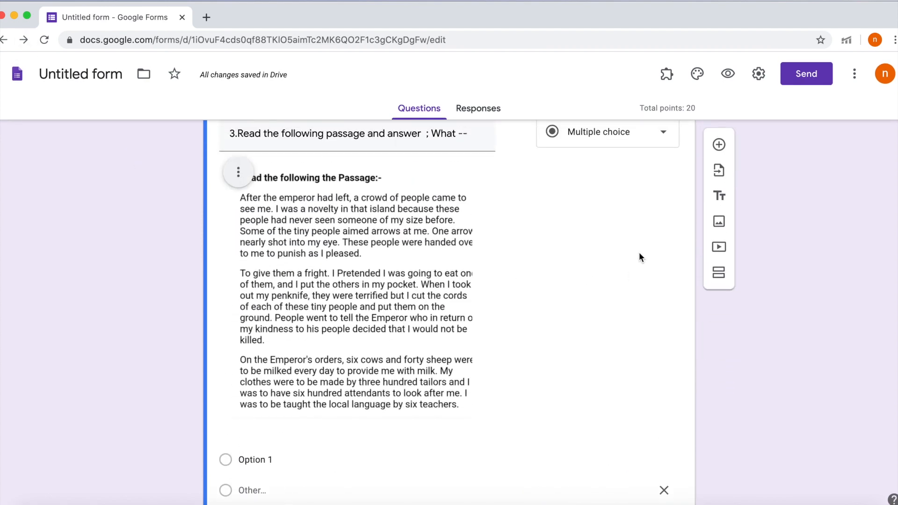
{"action": "left_click", "coordinate": [719, 145]}
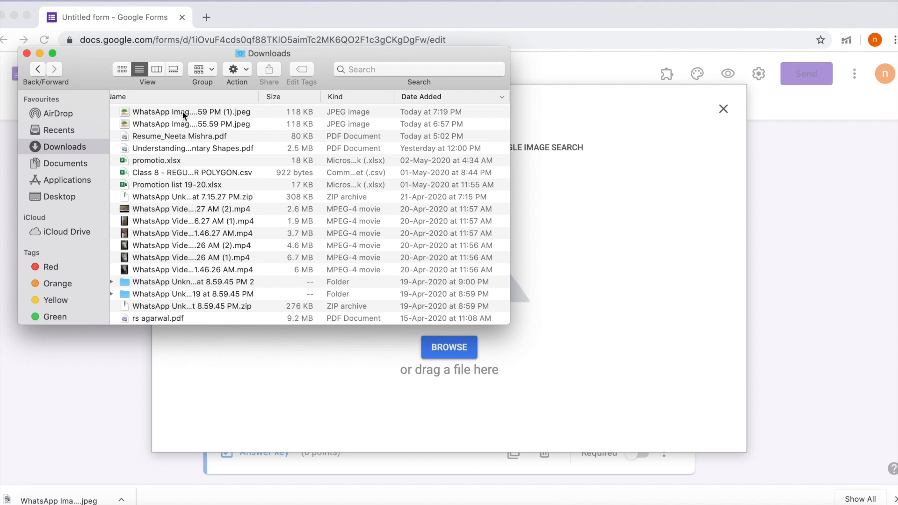
{"action": "left_click_drag", "start_coordinate": [183, 115], "coordinate": [372, 354]}
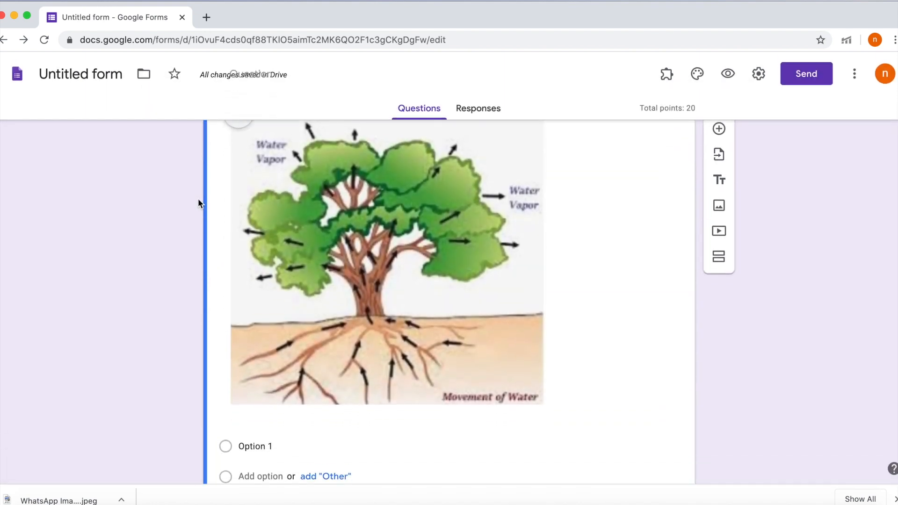
Shrink the tree image proportionally to a little under a third of the question card's width.
{"action": "left_click", "coordinate": [255, 308]}
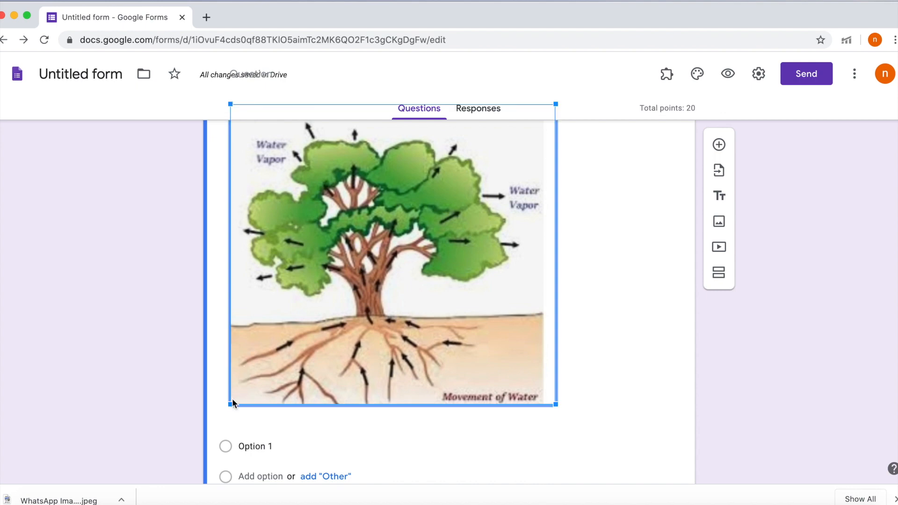
{"action": "left_click_drag", "start_coordinate": [229, 406], "coordinate": [312, 309]}
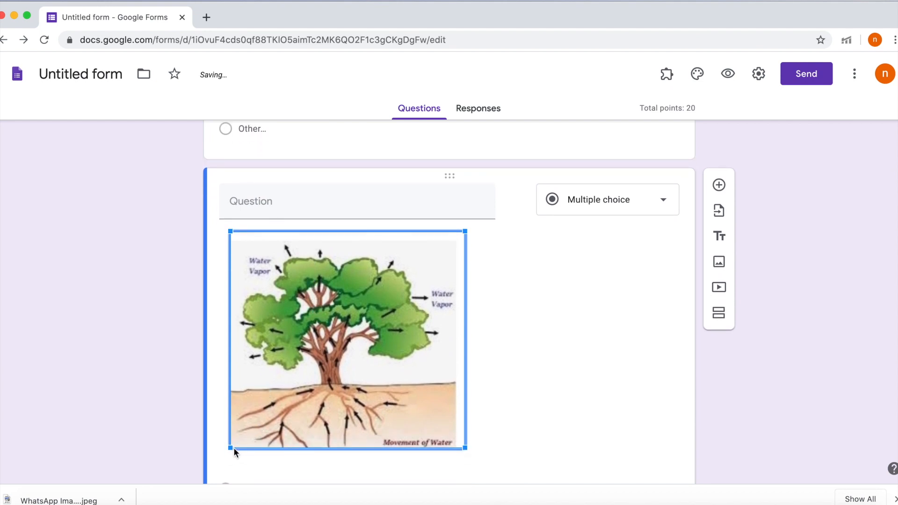
{"action": "left_click_drag", "start_coordinate": [230, 447], "coordinate": [335, 360]}
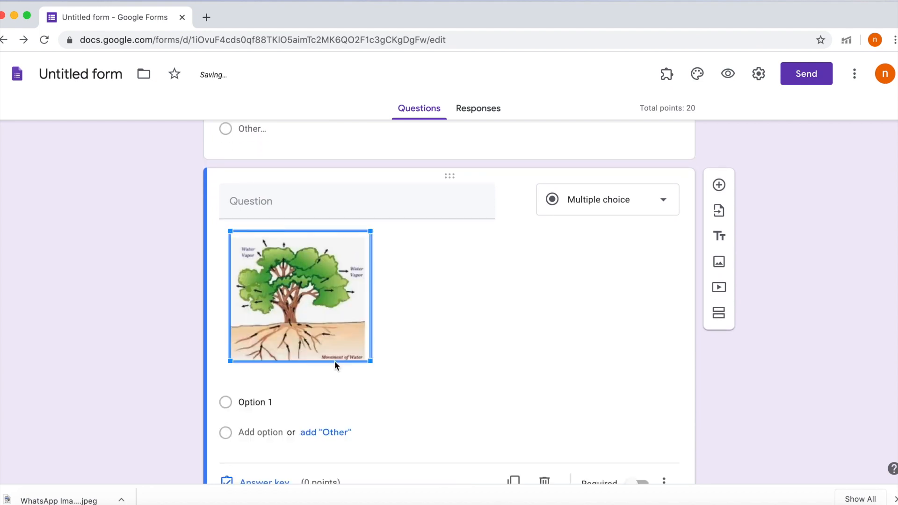
{"action": "left_click", "coordinate": [231, 199]}
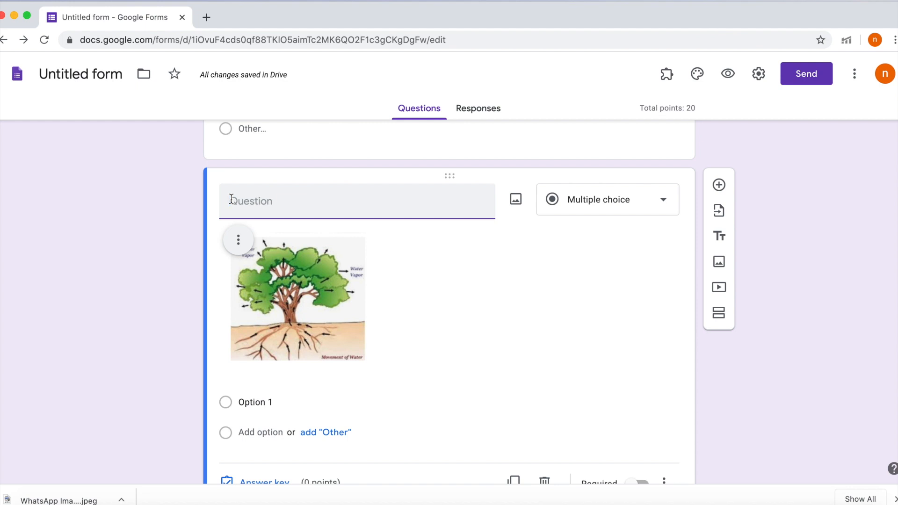
Send the form's responses to a new spreadsheet named "Class Test (Responses)".
{"action": "scroll", "coordinate": [581, 242], "scroll_direction": "up", "scroll_amount": 15}
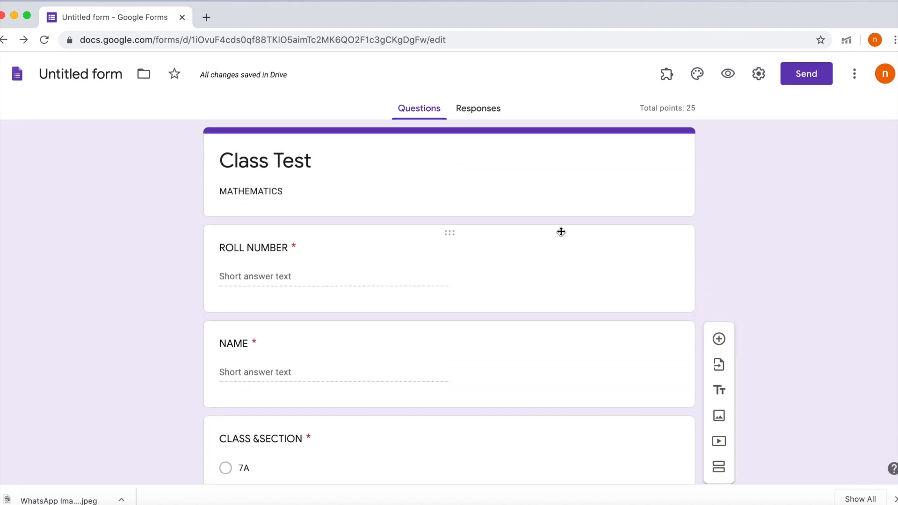
{"action": "left_click", "coordinate": [487, 114]}
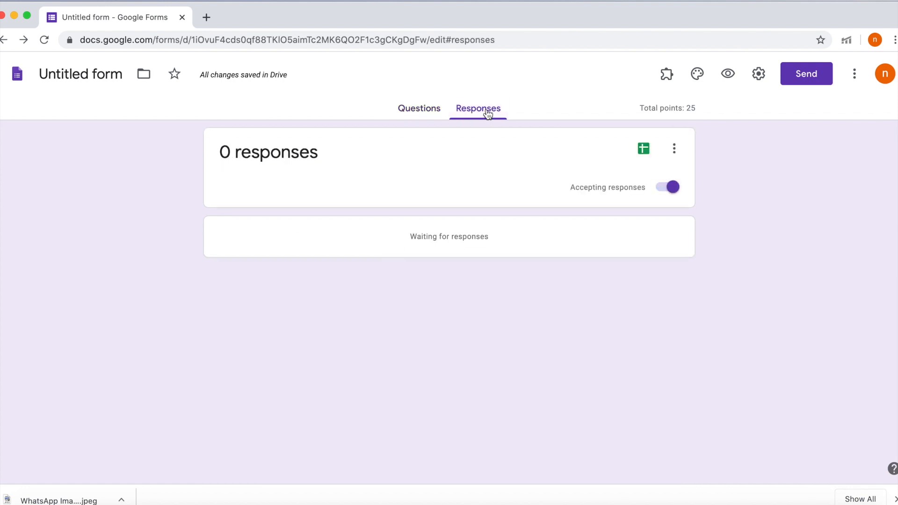
{"action": "left_click", "coordinate": [643, 149]}
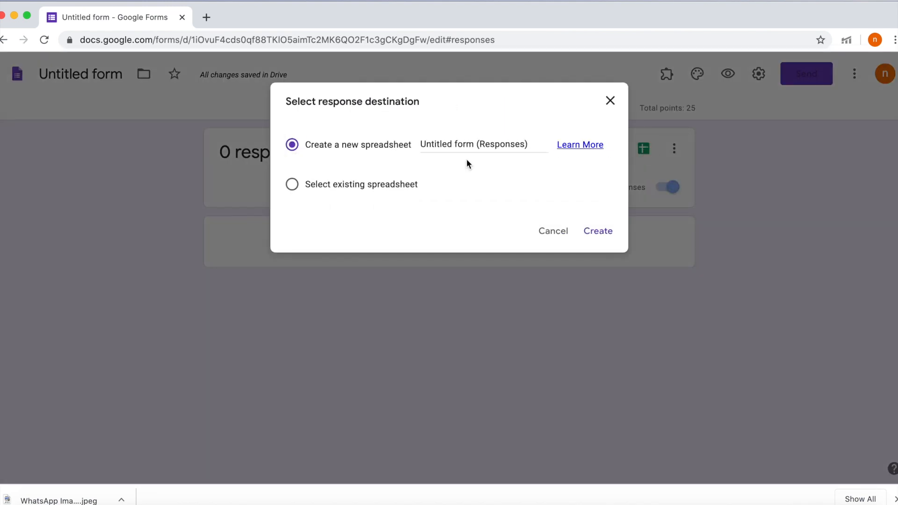
{"action": "left_click", "coordinate": [476, 143]}
{"action": "key", "text": "BackSpace"}
{"action": "key", "text": "BackSpace"}
{"action": "key", "text": "BackSpace"}
{"action": "key", "text": "BackSpace"}
{"action": "key", "text": "BackSpace"}
{"action": "key", "text": "BackSpace"}
{"action": "key", "text": "BackSpace"}
{"action": "key", "text": "BackSpace"}
{"action": "key", "text": "BackSpace"}
{"action": "key", "text": "BackSpace"}
{"action": "key", "text": "BackSpace"}
{"action": "key", "text": "BackSpace"}
{"action": "key", "text": "BackSpace"}
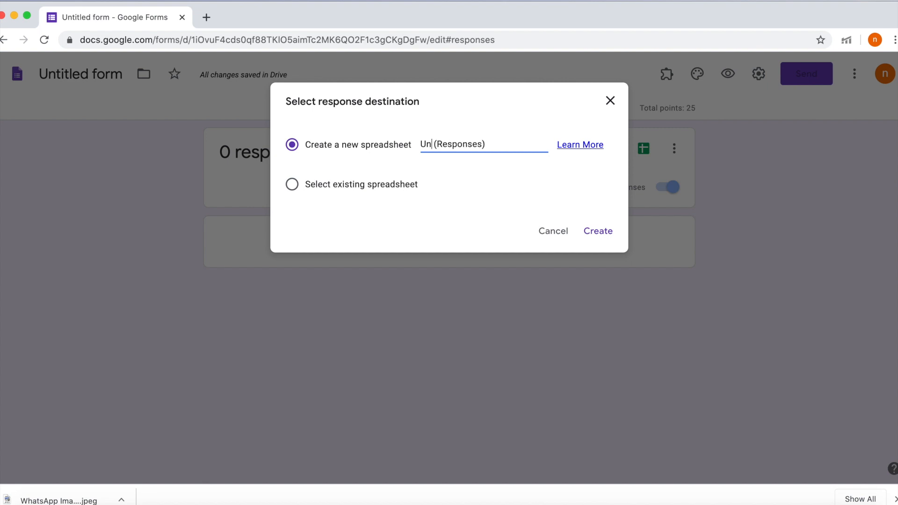
{"action": "type", "text": "Class Test"}
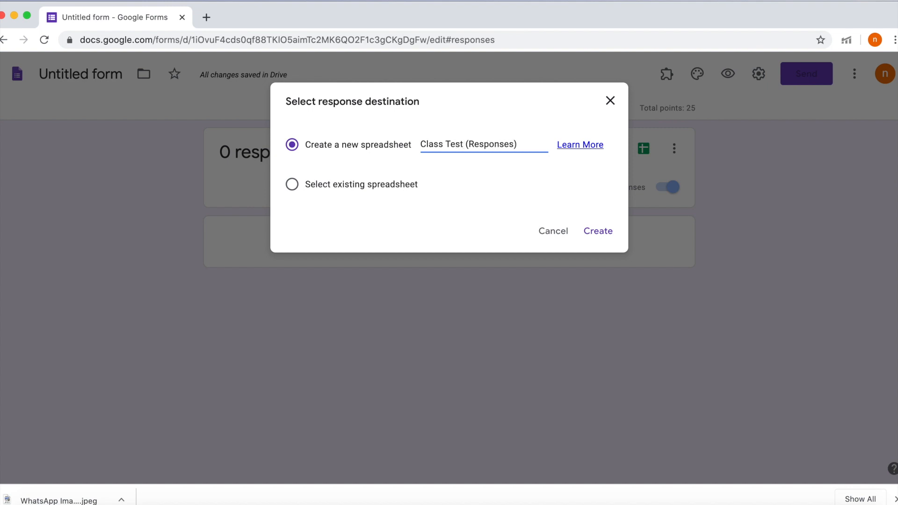
{"action": "left_click", "coordinate": [599, 232]}
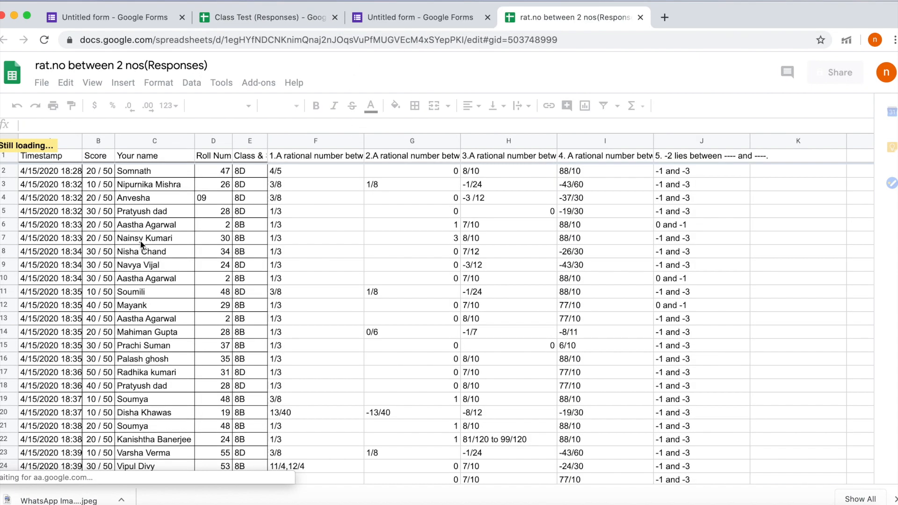
Copy the score, name, roll number and class data in B2:E128 of the rat.no between 2 nos(Responses) spreadsheet.
{"action": "scroll", "coordinate": [140, 240], "scroll_direction": "down", "scroll_amount": 15}
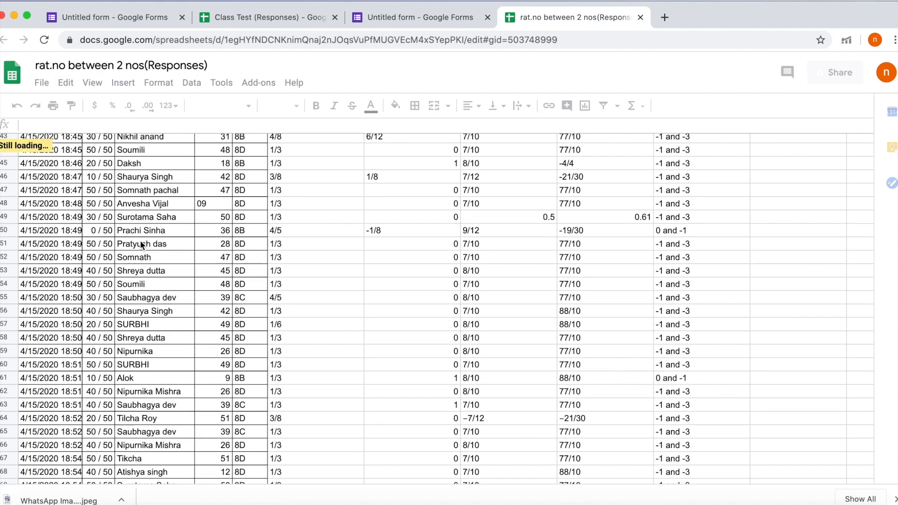
{"action": "scroll", "coordinate": [140, 240], "scroll_direction": "down", "scroll_amount": 8}
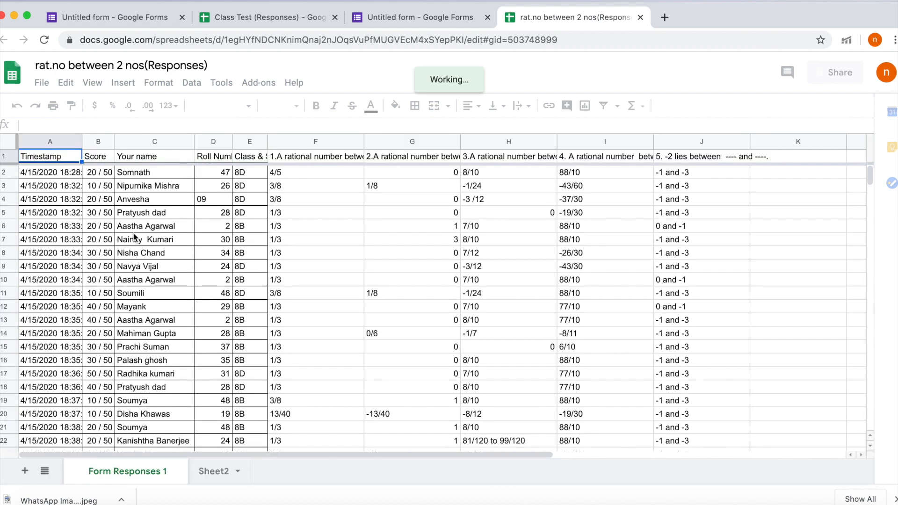
{"action": "scroll", "coordinate": [211, 185], "scroll_direction": "down", "scroll_amount": 1}
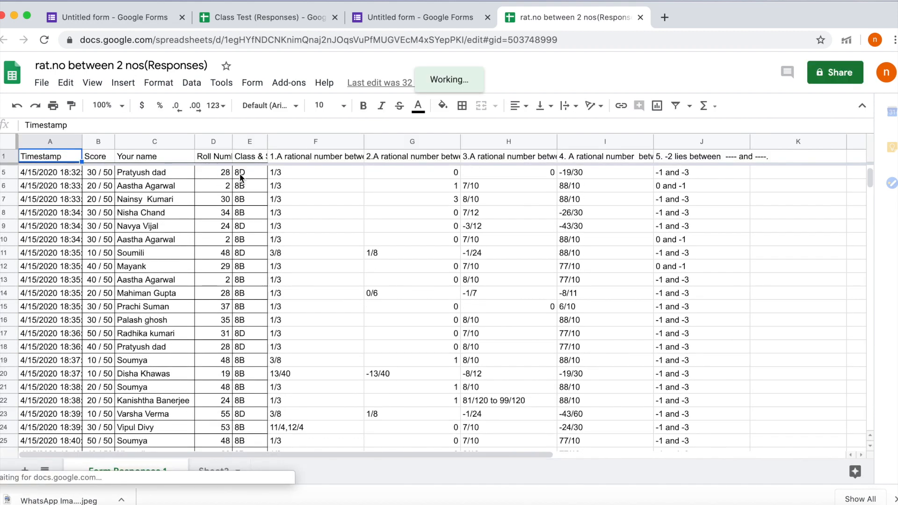
{"action": "left_click", "coordinate": [463, 106]}
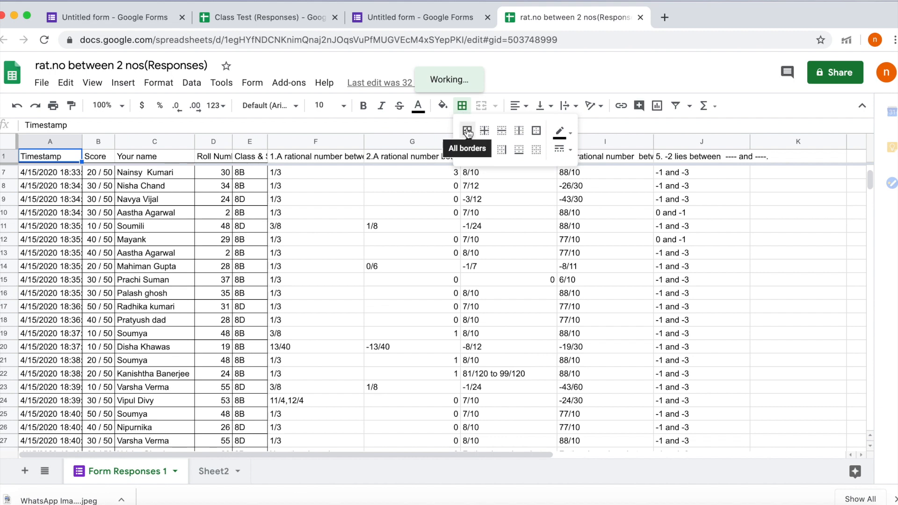
{"action": "scroll", "coordinate": [335, 302], "scroll_direction": "up", "scroll_amount": 3}
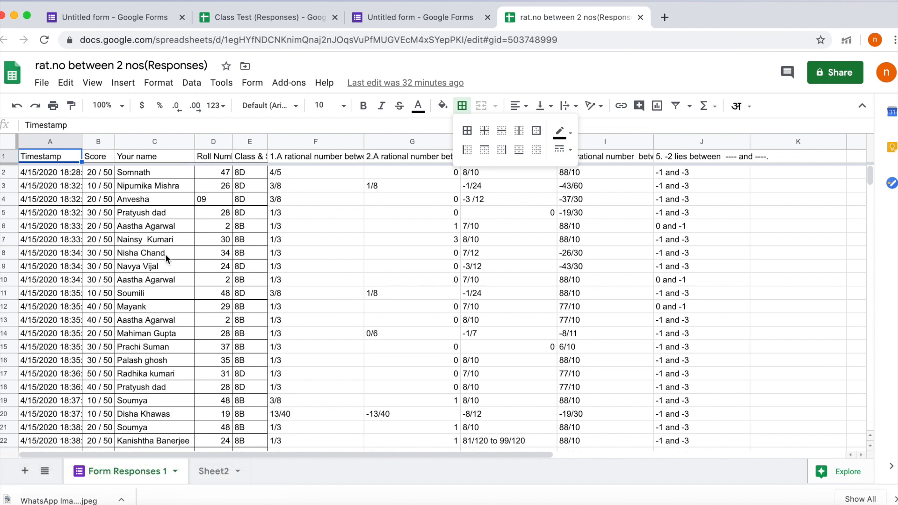
{"action": "left_click_drag", "start_coordinate": [92, 173], "coordinate": [241, 442]}
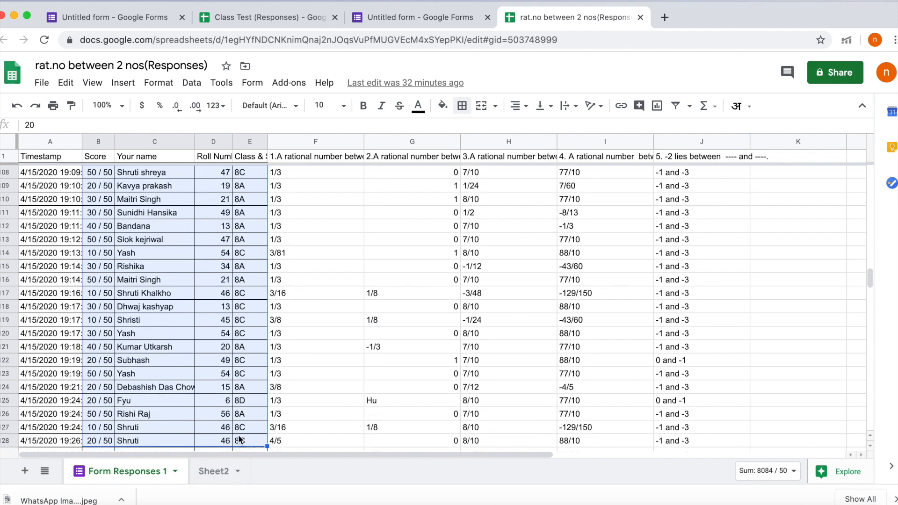
{"action": "right_click", "coordinate": [209, 365]}
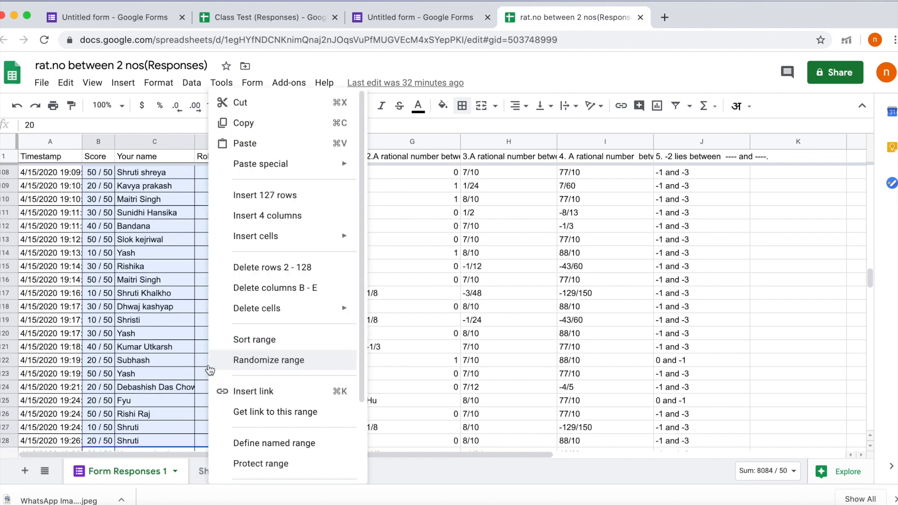
{"action": "left_click", "coordinate": [248, 123]}
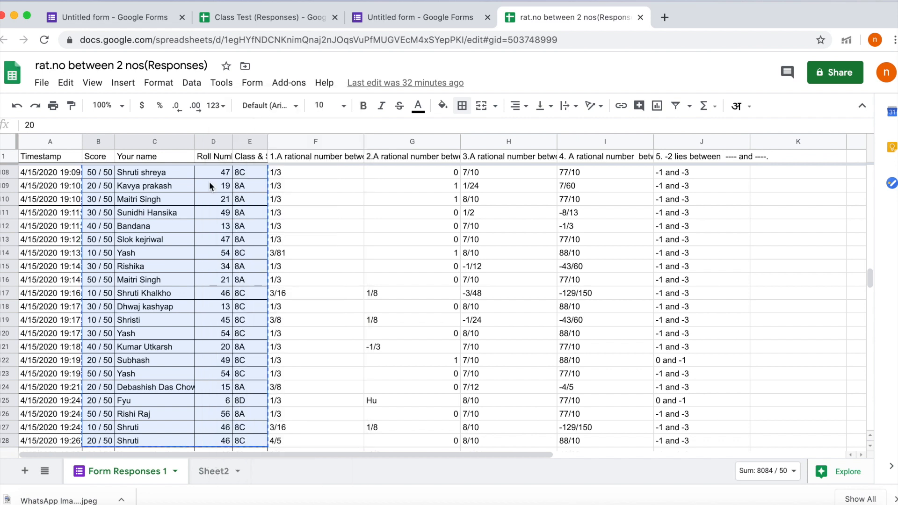
Paste the copied student data into a new sheet starting at cell A2 and widen column B slightly.
{"action": "left_click", "coordinate": [25, 472]}
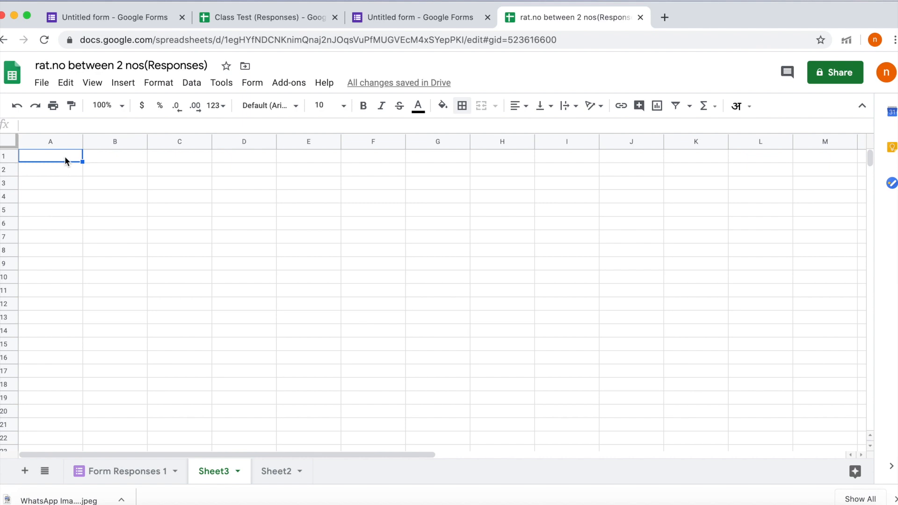
{"action": "left_click", "coordinate": [64, 171]}
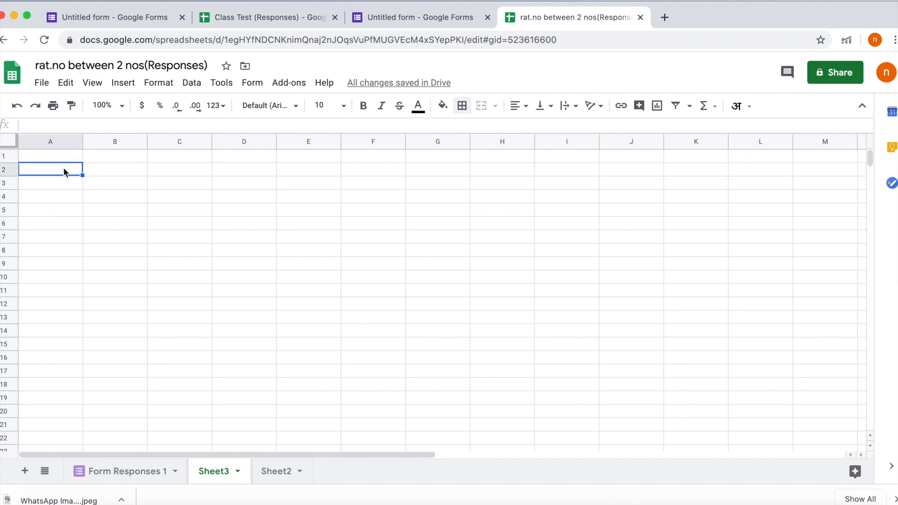
{"action": "right_click", "coordinate": [64, 172]}
{"action": "mouse_move", "coordinate": [71, 165]}
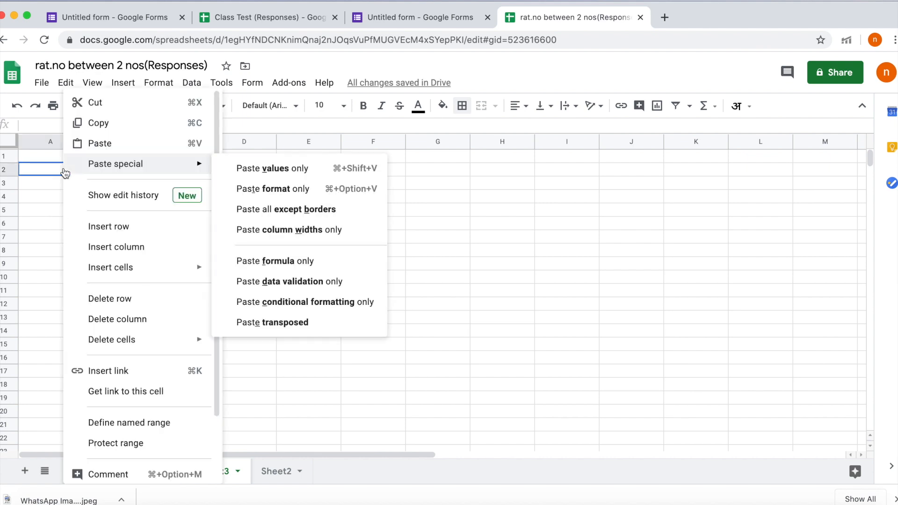
{"action": "left_click", "coordinate": [101, 143]}
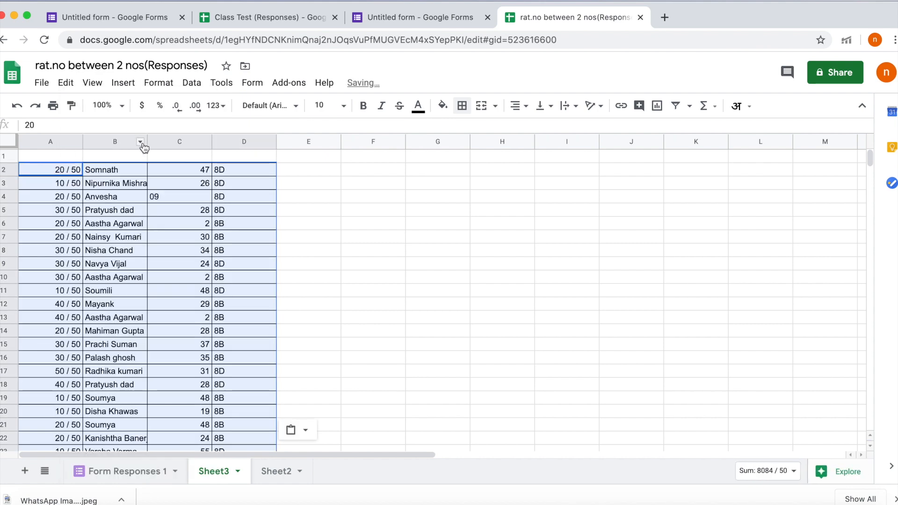
{"action": "left_click_drag", "start_coordinate": [148, 145], "coordinate": [162, 142]}
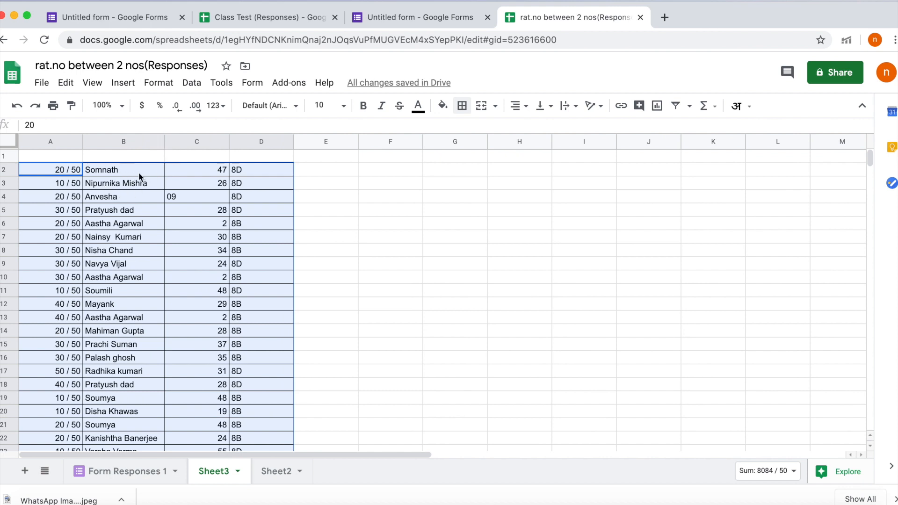
Sort the range A2:D127 by class using column D in A → Z order.
{"action": "left_click_drag", "start_coordinate": [63, 166], "coordinate": [234, 307]}
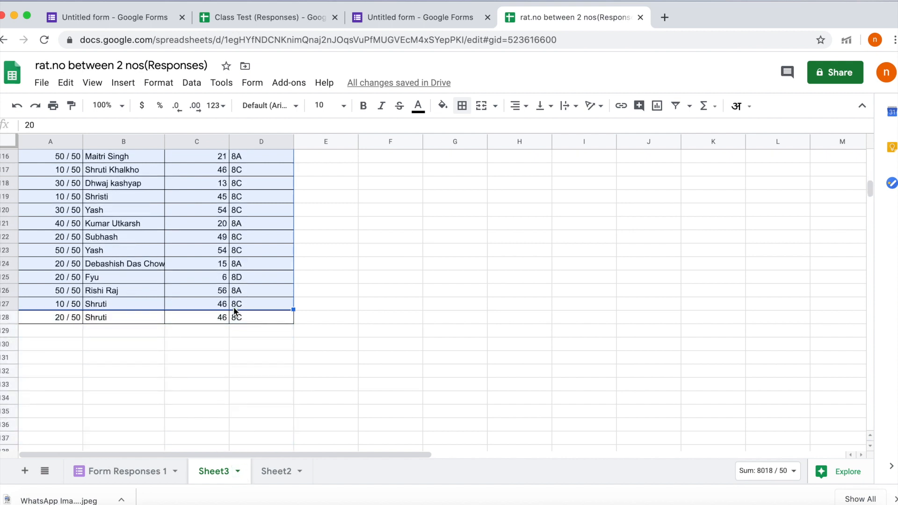
{"action": "right_click", "coordinate": [182, 240]}
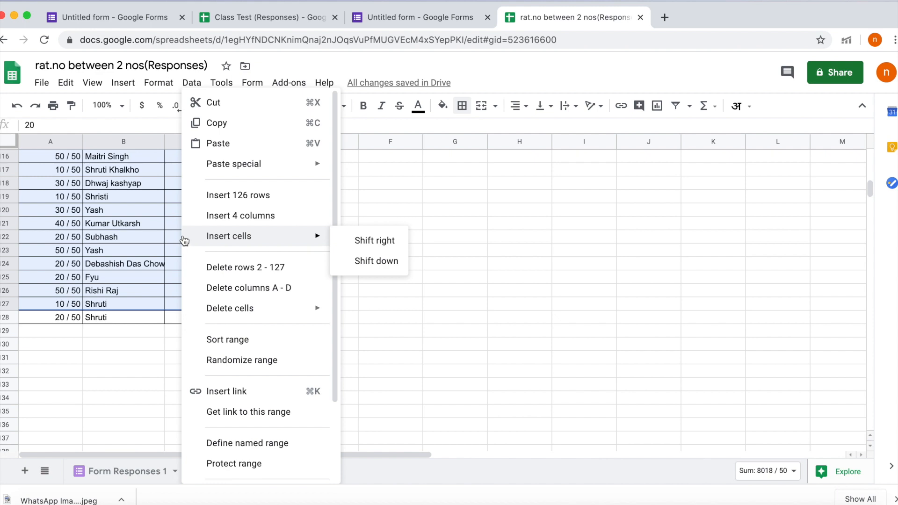
{"action": "left_click", "coordinate": [232, 343]}
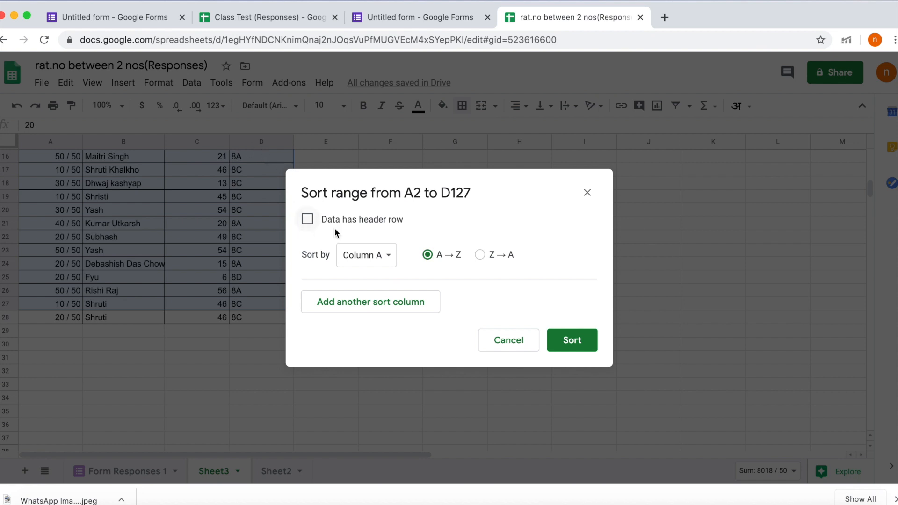
{"action": "left_click", "coordinate": [391, 257]}
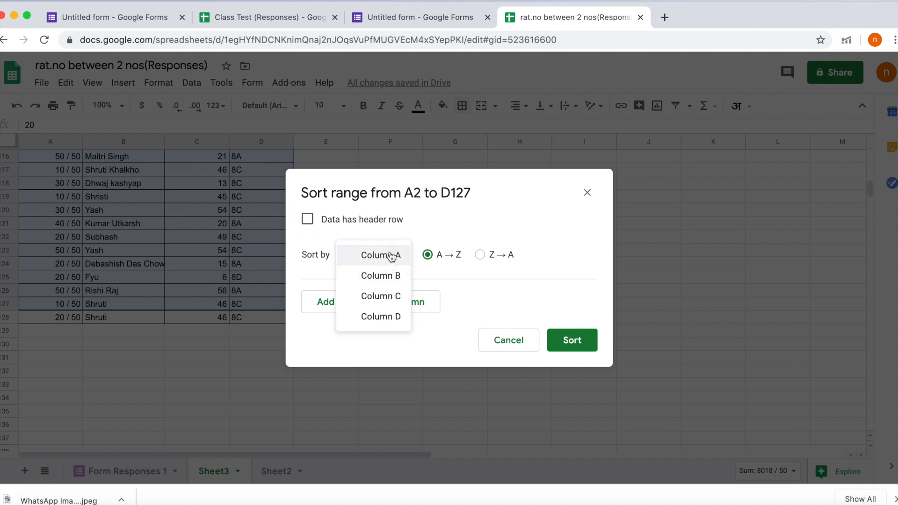
{"action": "left_click", "coordinate": [396, 318]}
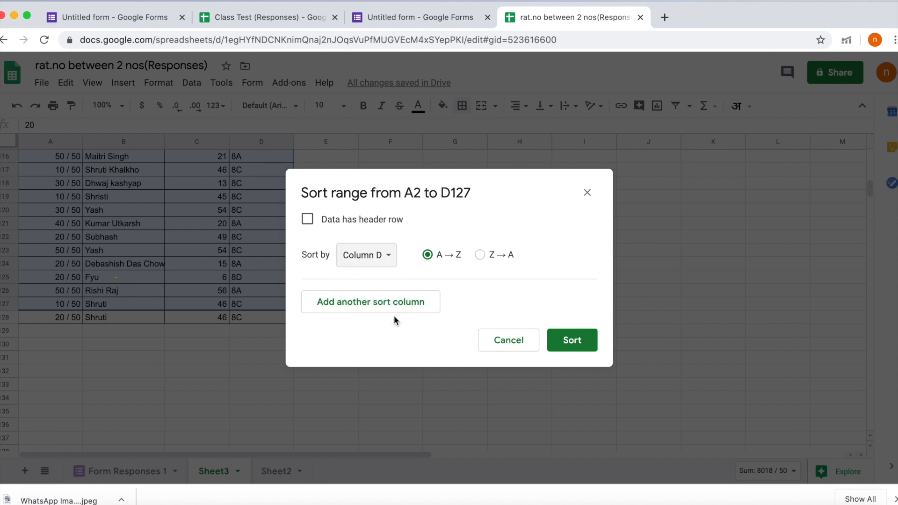
{"action": "left_click", "coordinate": [568, 344]}
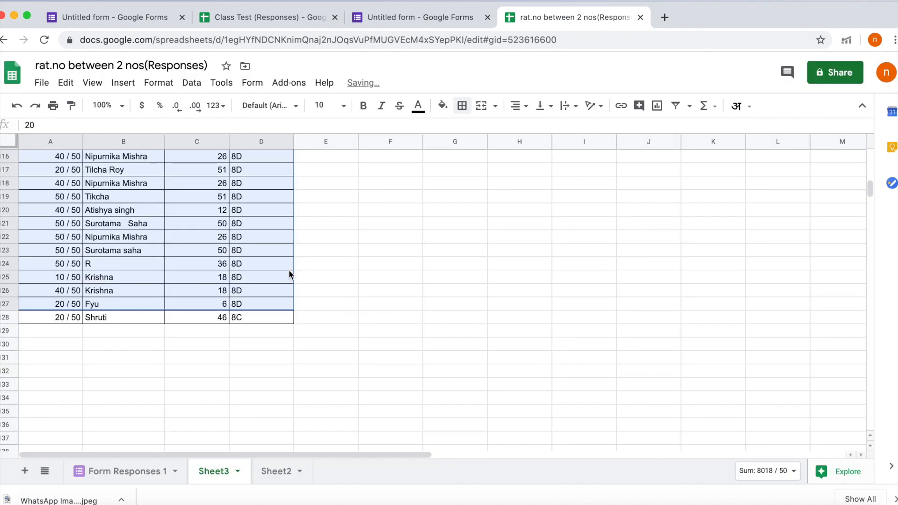
Sort the 8A rows in A2:D23 by roll number using column C in A → Z order.
{"action": "scroll", "coordinate": [249, 257], "scroll_direction": "up", "scroll_amount": 10}
{"action": "scroll", "coordinate": [249, 257], "scroll_direction": "up", "scroll_amount": 11}
{"action": "scroll", "coordinate": [249, 258], "scroll_direction": "up", "scroll_amount": 8}
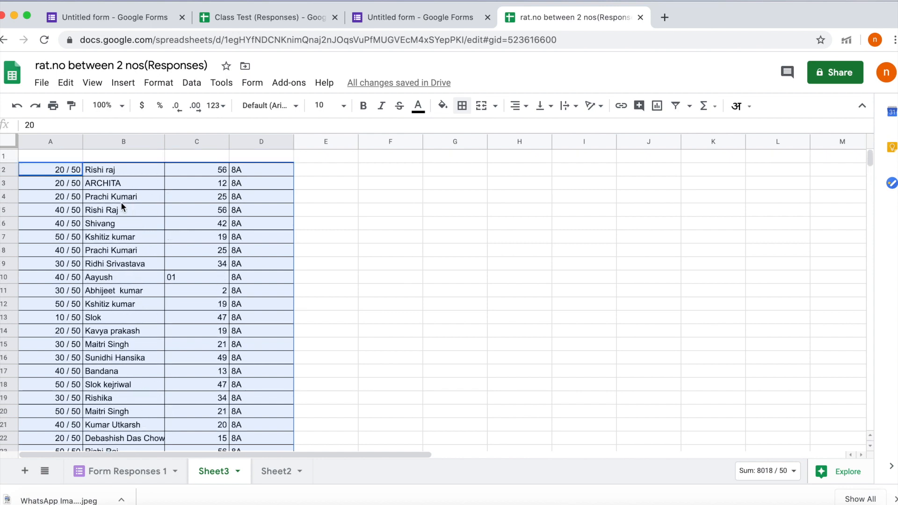
{"action": "left_click_drag", "start_coordinate": [60, 167], "coordinate": [255, 236]}
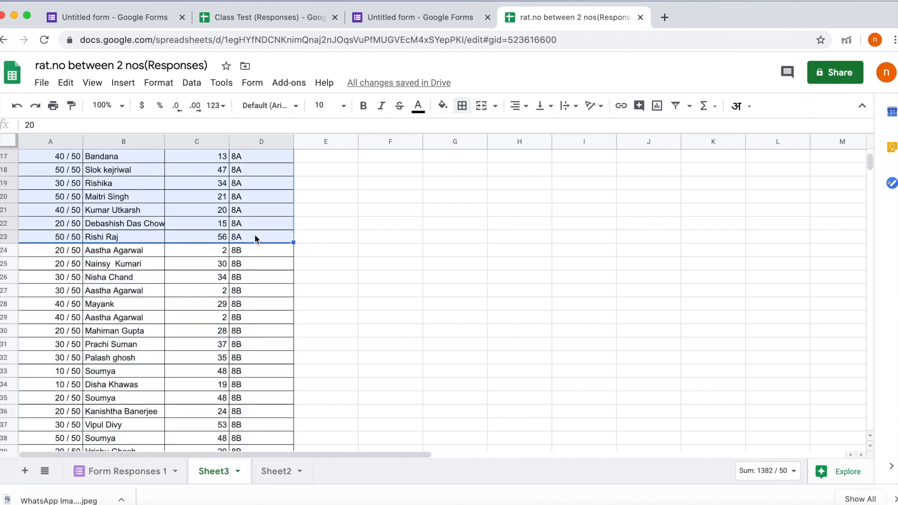
{"action": "right_click", "coordinate": [232, 199]}
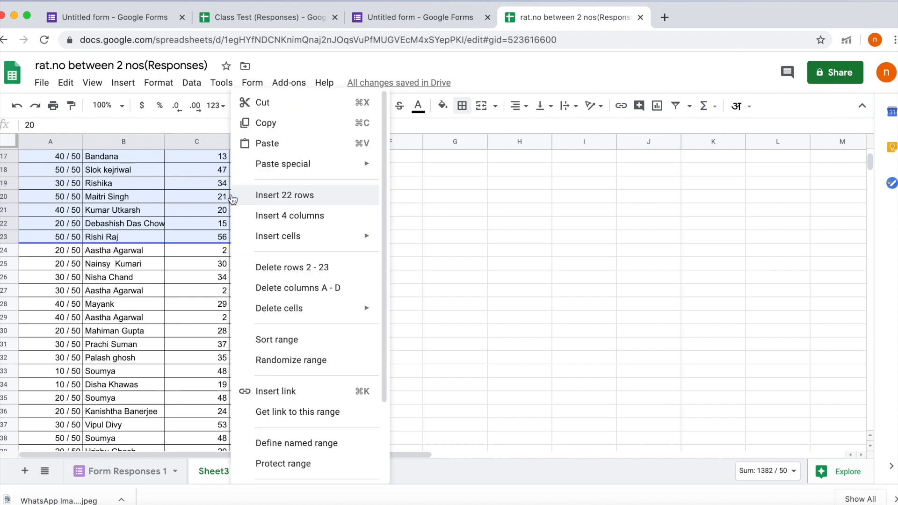
{"action": "left_click", "coordinate": [269, 341]}
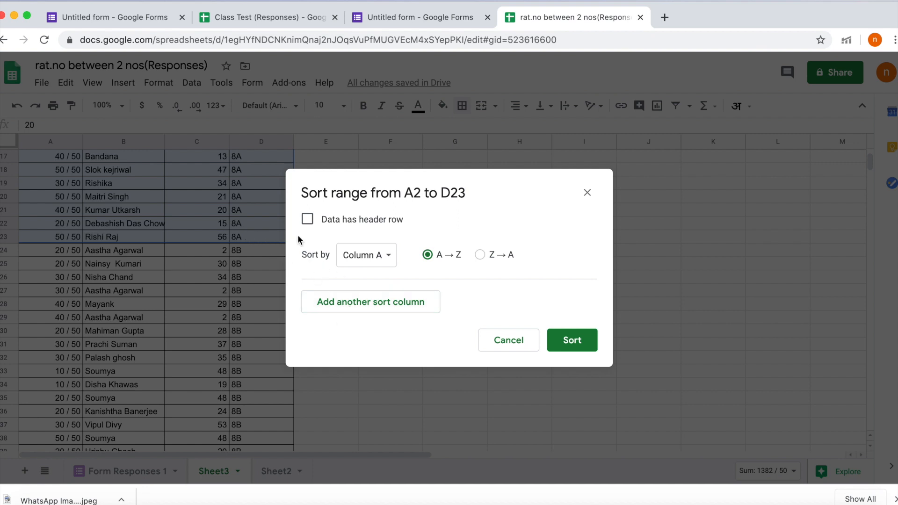
{"action": "left_click", "coordinate": [391, 257]}
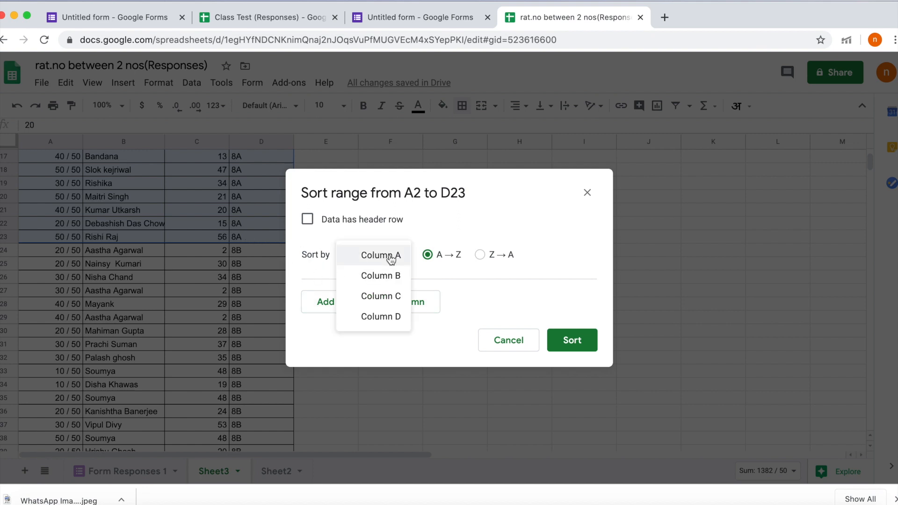
{"action": "left_click", "coordinate": [392, 297]}
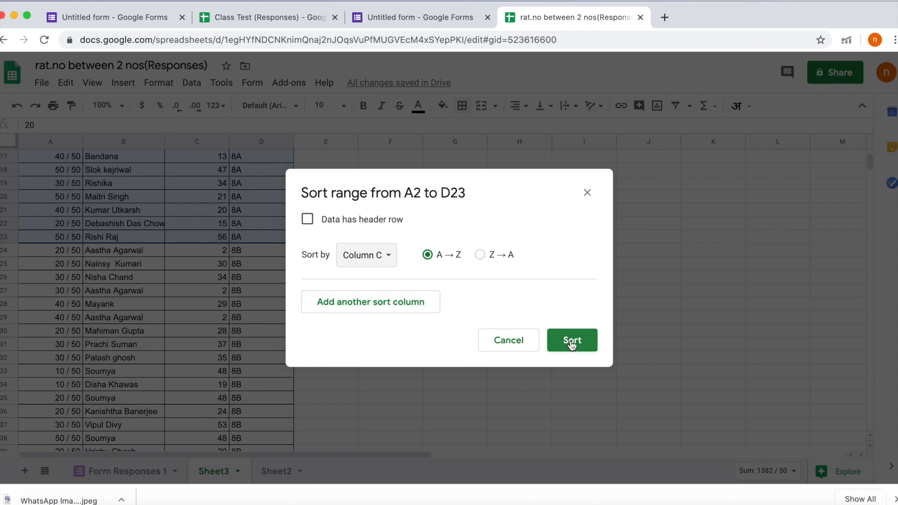
{"action": "left_click", "coordinate": [560, 351]}
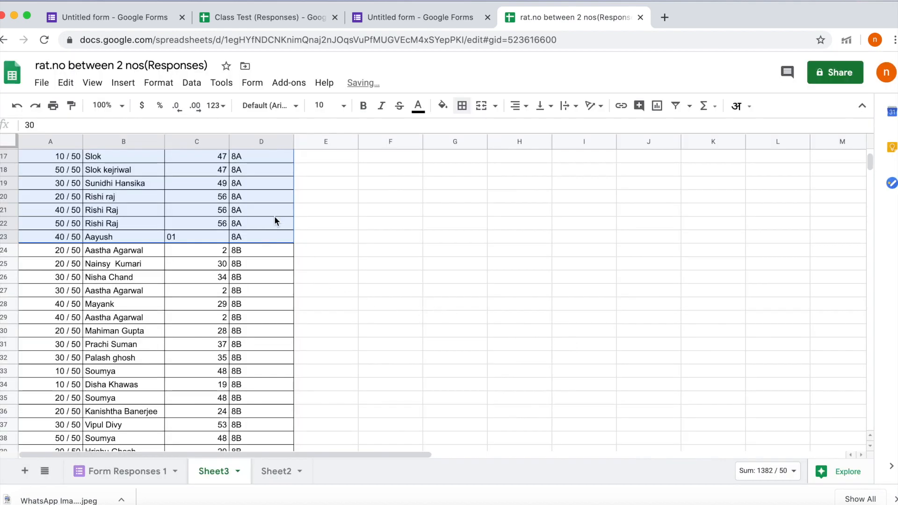
Check the sorted 8A roll numbers in column C for students with repeated entries.
{"action": "scroll", "coordinate": [275, 220], "scroll_direction": "up", "scroll_amount": 3}
{"action": "scroll", "coordinate": [274, 220], "scroll_direction": "up", "scroll_amount": 2}
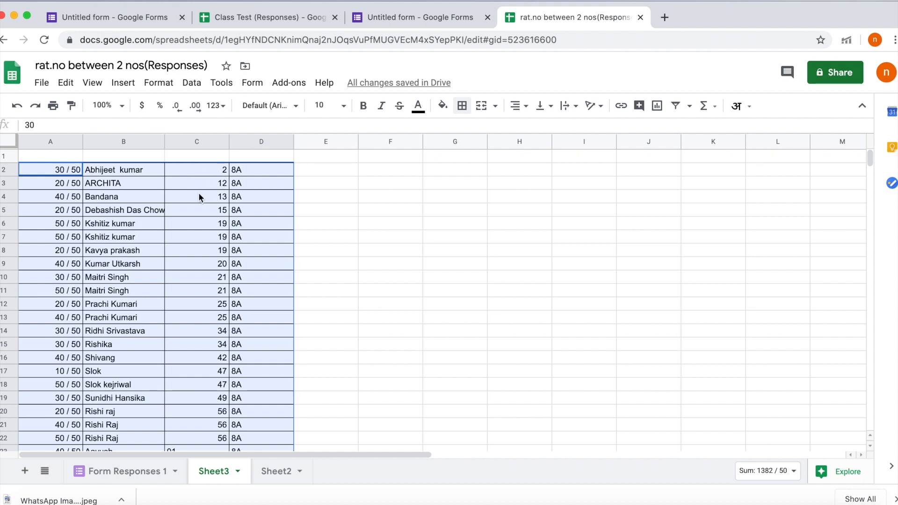
{"action": "left_click", "coordinate": [220, 213]}
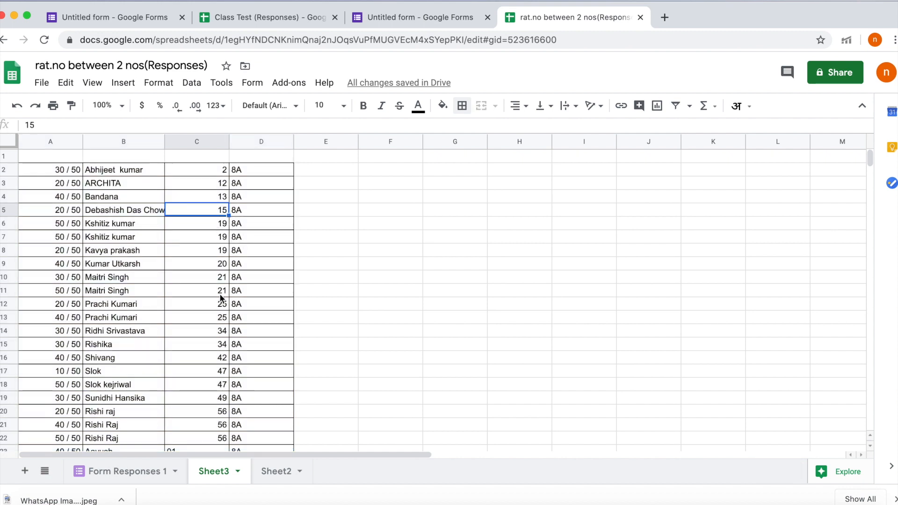
{"action": "left_click", "coordinate": [220, 277]}
{"action": "left_click", "coordinate": [220, 291]}
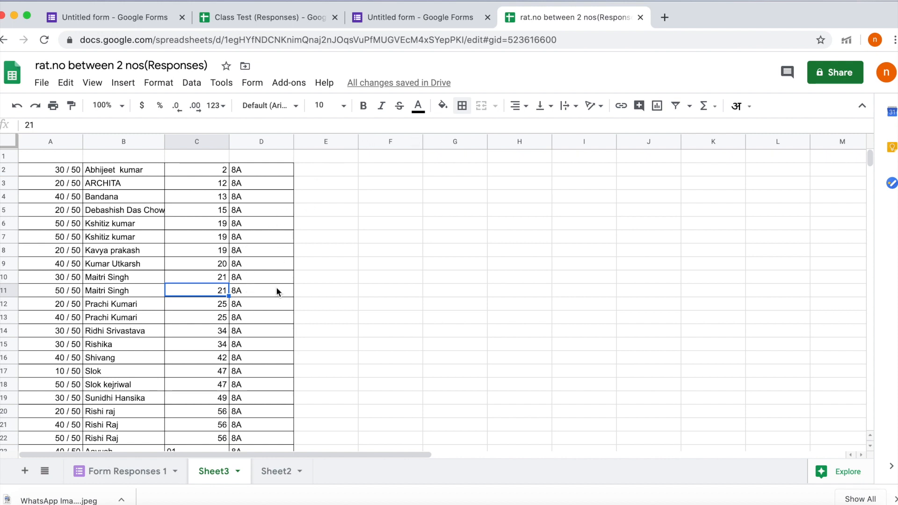
Close both response spreadsheets and the 50-point form, leaving only the Class Test form open.
{"action": "scroll", "coordinate": [276, 291], "scroll_direction": "down", "scroll_amount": 14}
{"action": "scroll", "coordinate": [277, 291], "scroll_direction": "down", "scroll_amount": 9}
{"action": "scroll", "coordinate": [276, 290], "scroll_direction": "up", "scroll_amount": 20}
{"action": "left_click", "coordinate": [640, 17]}
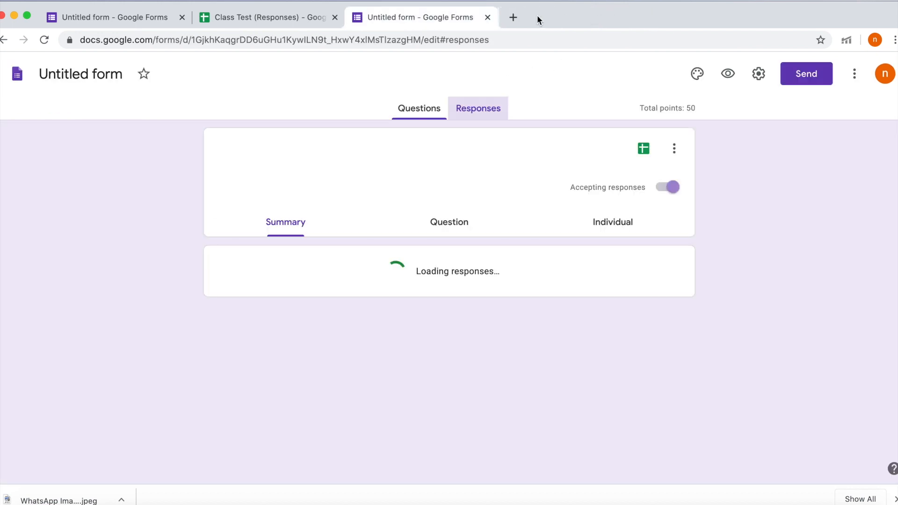
{"action": "left_click", "coordinate": [487, 18]}
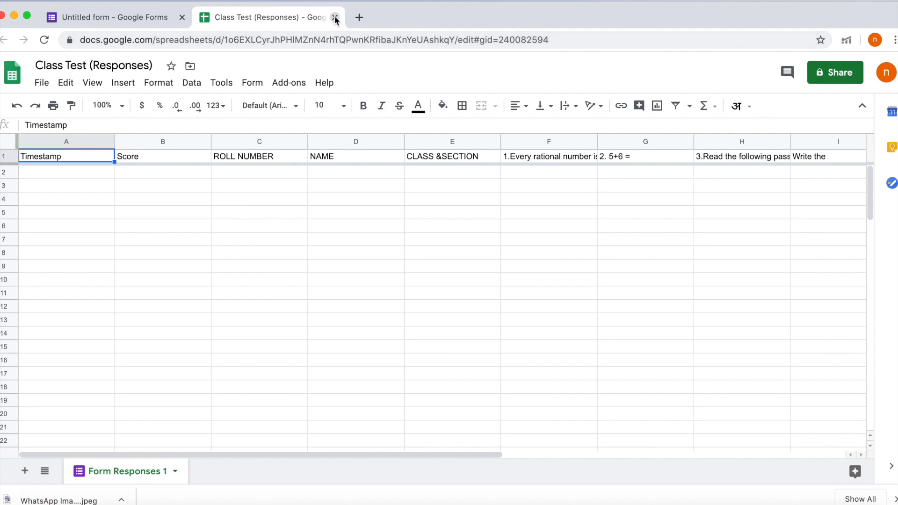
{"action": "left_click", "coordinate": [335, 18]}
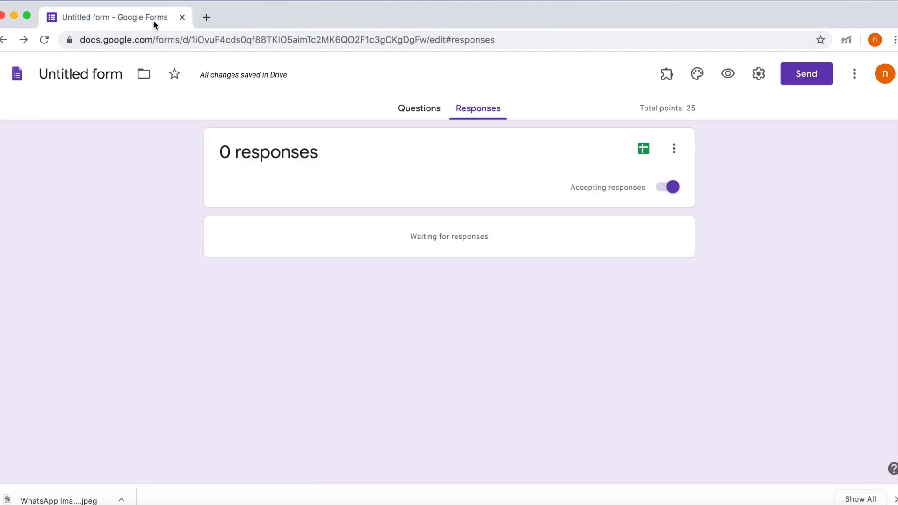
Return to the Class Test questions, preview the whole form as students see it, and close the preview.
{"action": "left_click", "coordinate": [411, 112]}
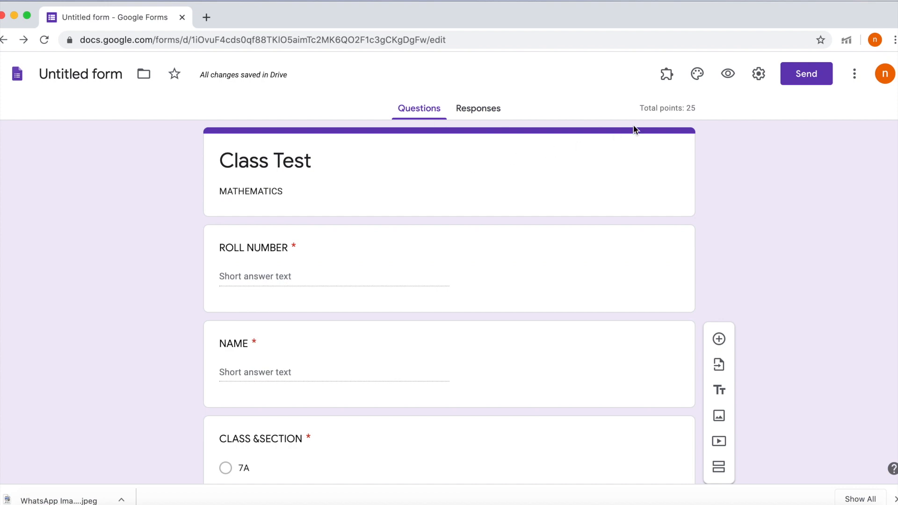
{"action": "scroll", "coordinate": [670, 118], "scroll_direction": "down", "scroll_amount": 5}
{"action": "scroll", "coordinate": [670, 118], "scroll_direction": "up", "scroll_amount": 5}
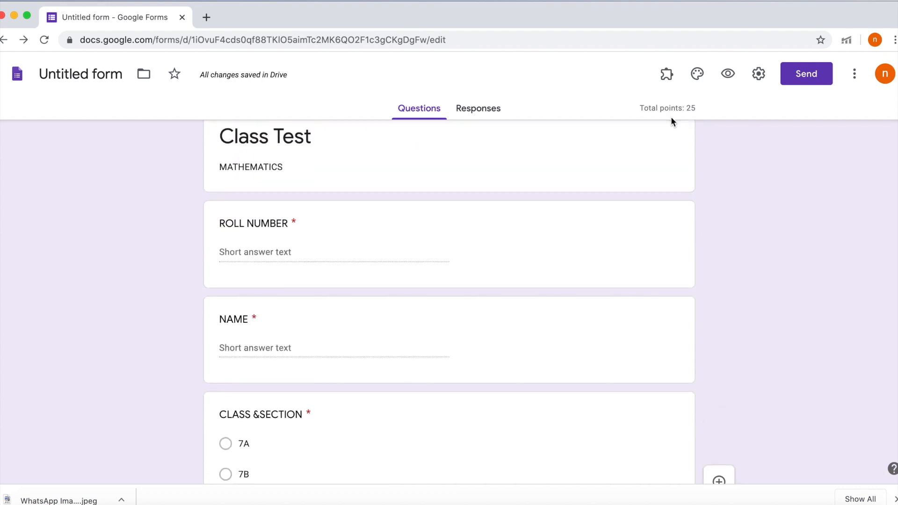
{"action": "left_click", "coordinate": [728, 74]}
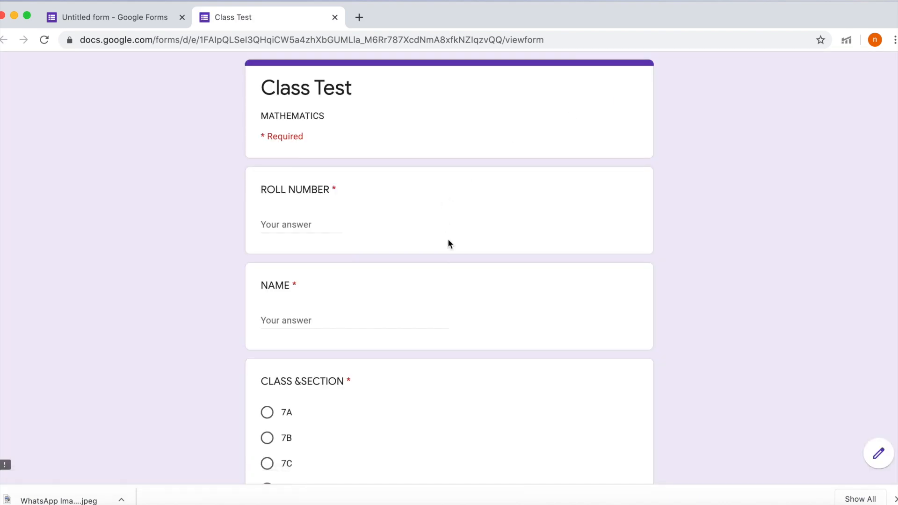
{"action": "scroll", "coordinate": [448, 248], "scroll_direction": "down", "scroll_amount": 3}
{"action": "scroll", "coordinate": [449, 257], "scroll_direction": "down", "scroll_amount": 20}
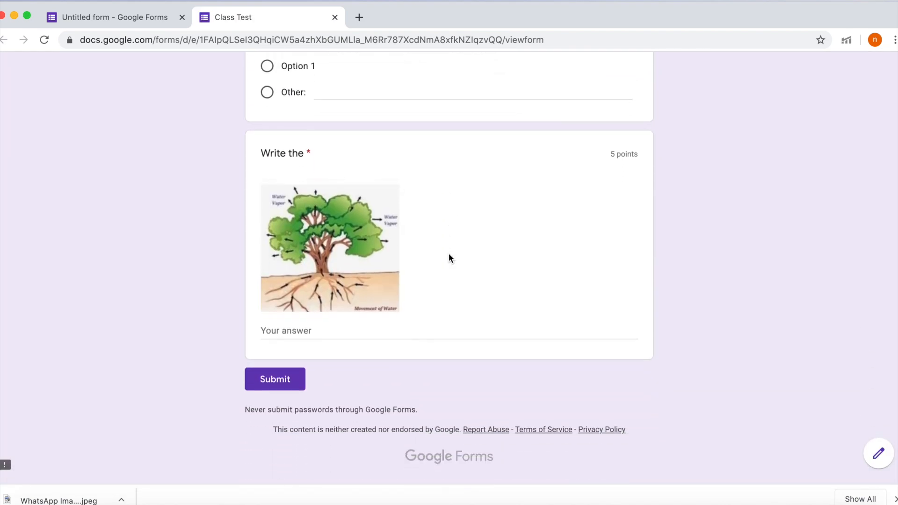
{"action": "scroll", "coordinate": [448, 254], "scroll_direction": "up", "scroll_amount": 15}
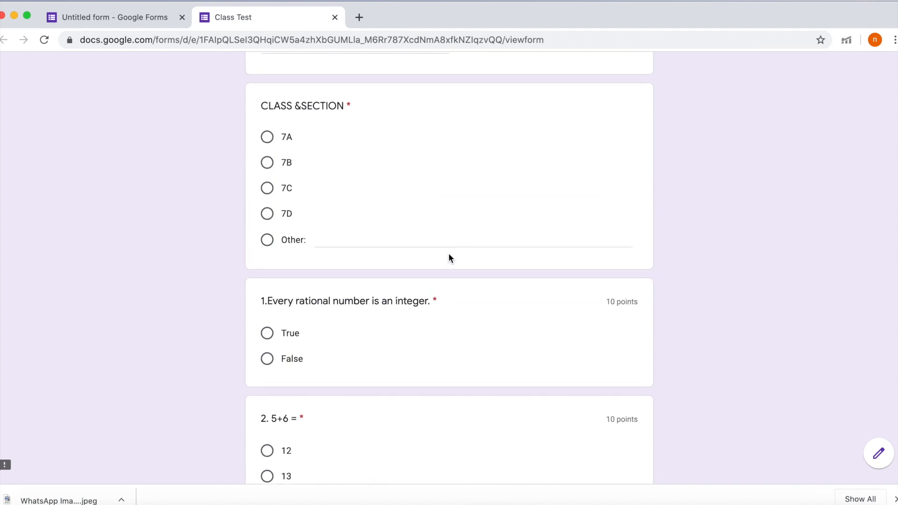
{"action": "scroll", "coordinate": [449, 257], "scroll_direction": "up", "scroll_amount": 5}
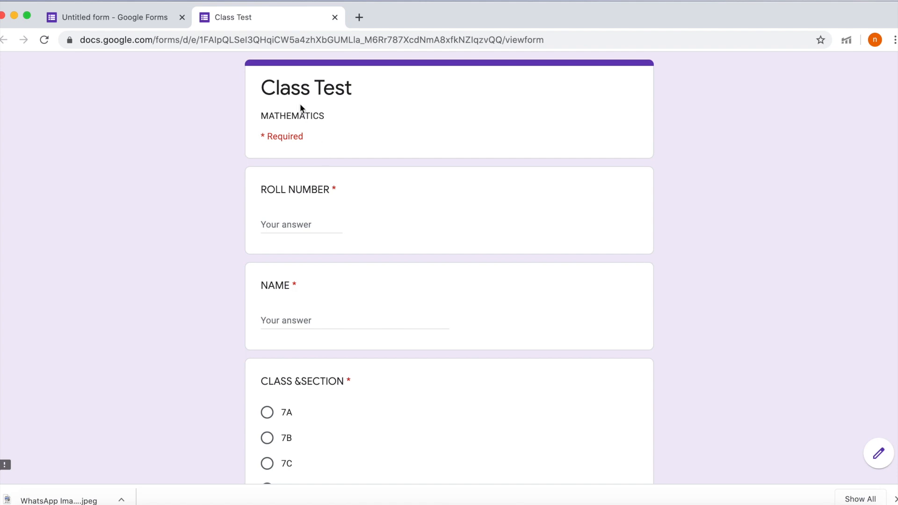
{"action": "left_click", "coordinate": [334, 18]}
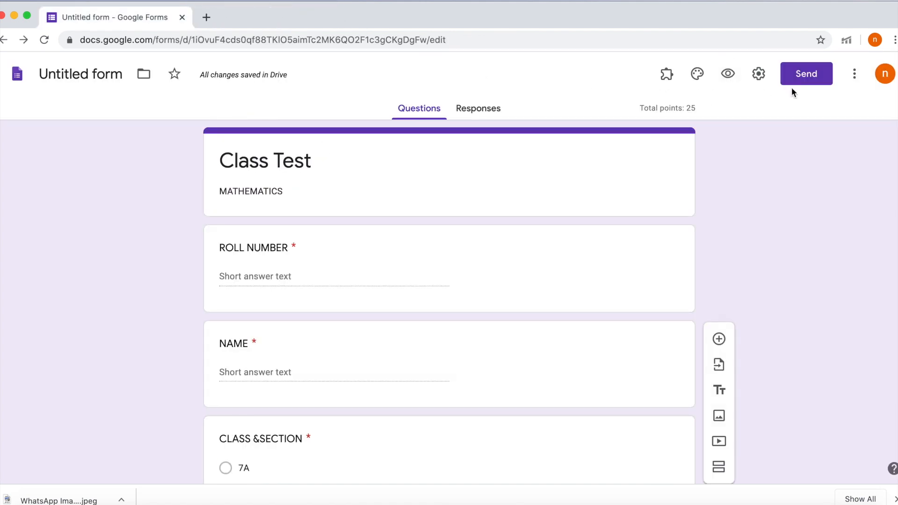
Generate a shortened share link for the Class Test form and copy it.
{"action": "left_click", "coordinate": [806, 75]}
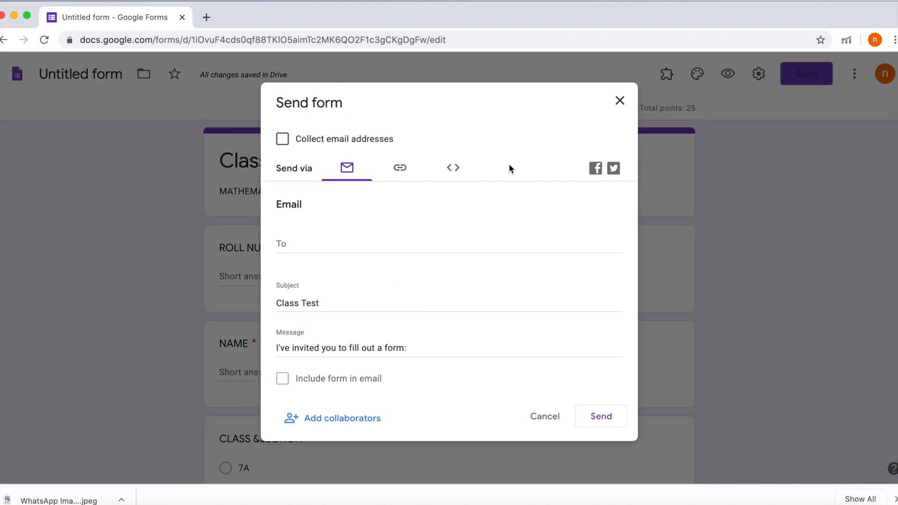
{"action": "left_click", "coordinate": [400, 169]}
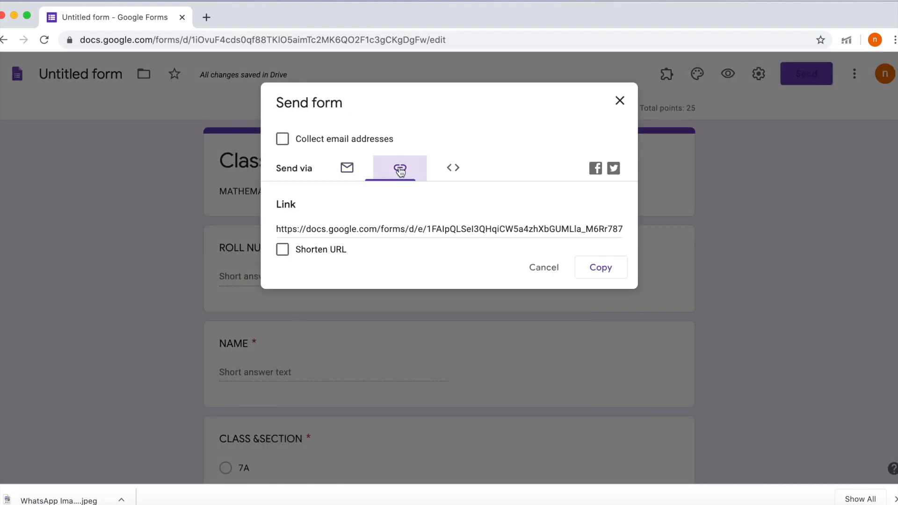
{"action": "left_click", "coordinate": [282, 249]}
{"action": "left_click", "coordinate": [609, 273]}
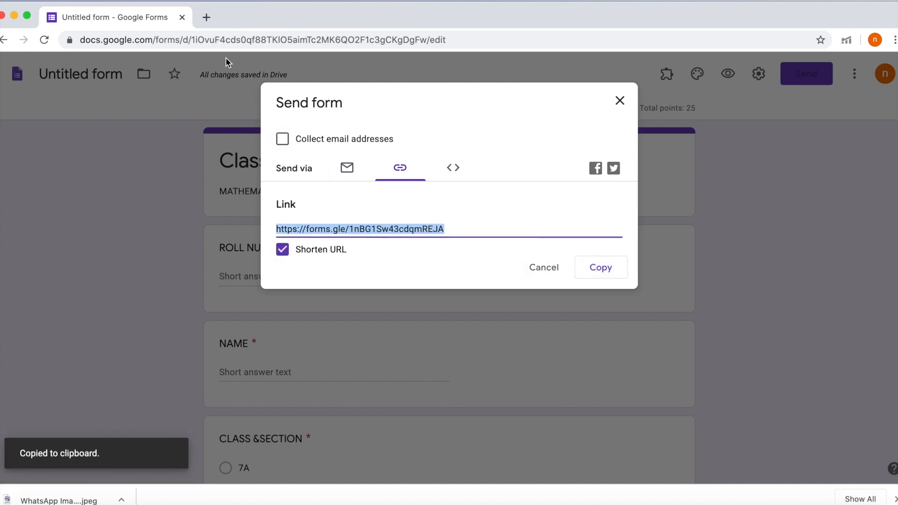
Switch to WhatsApp at web.whatsapp.com in a new browser tab and paste the copied form link into the open contact's message.
{"action": "left_click", "coordinate": [206, 17]}
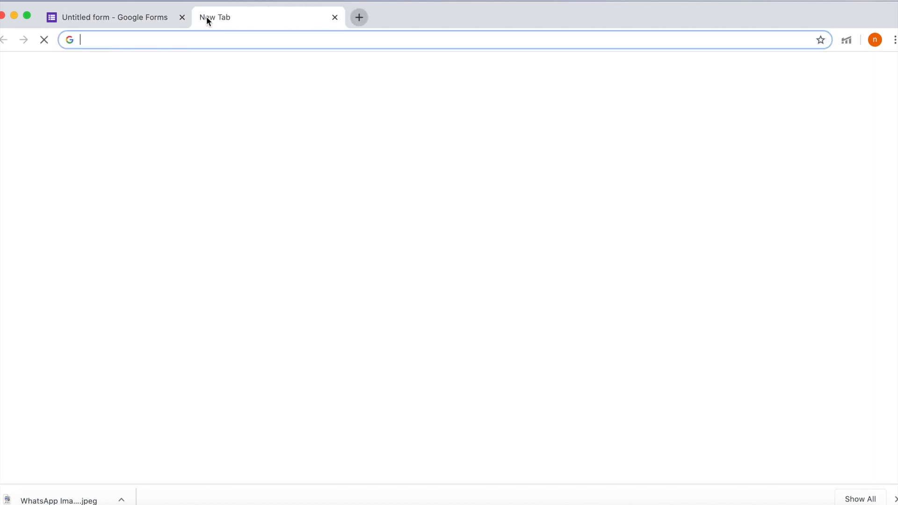
{"action": "type", "text": "web.whatsapp.com"}
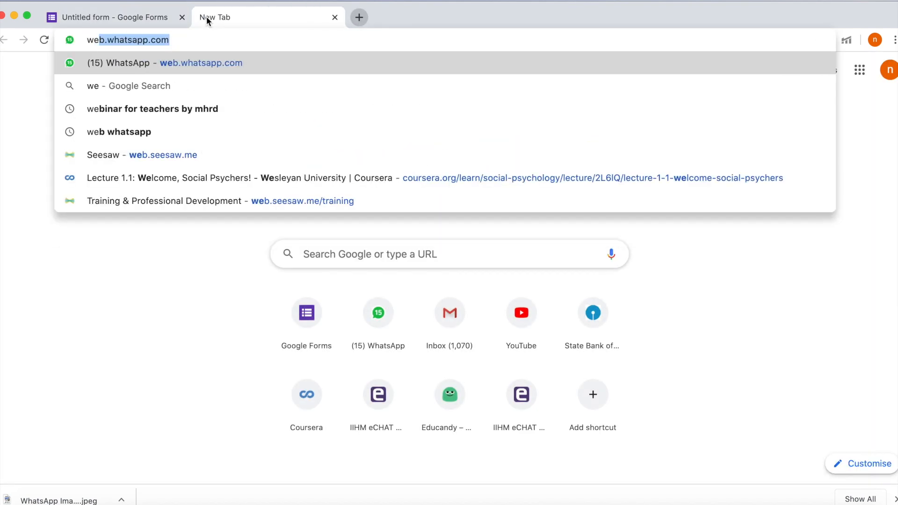
{"action": "key", "text": "Return"}
{"action": "right_click", "coordinate": [322, 458]}
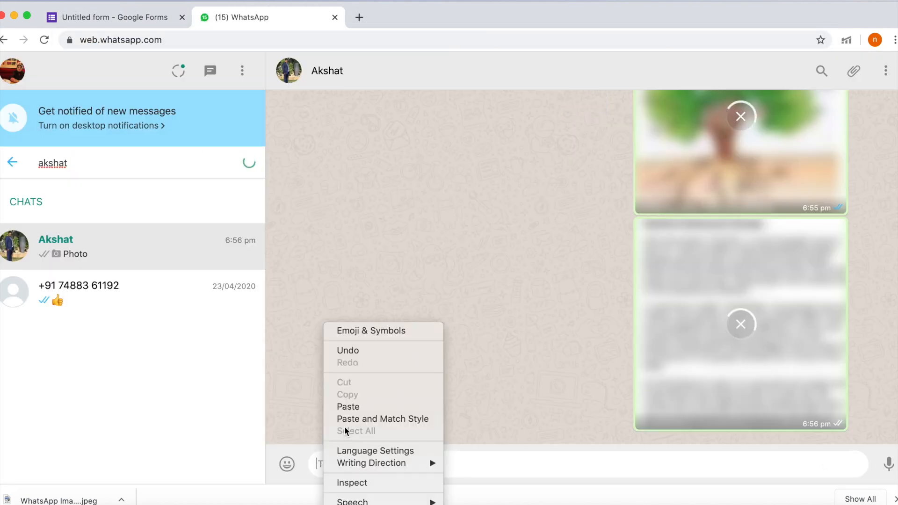
{"action": "left_click", "coordinate": [355, 406]}
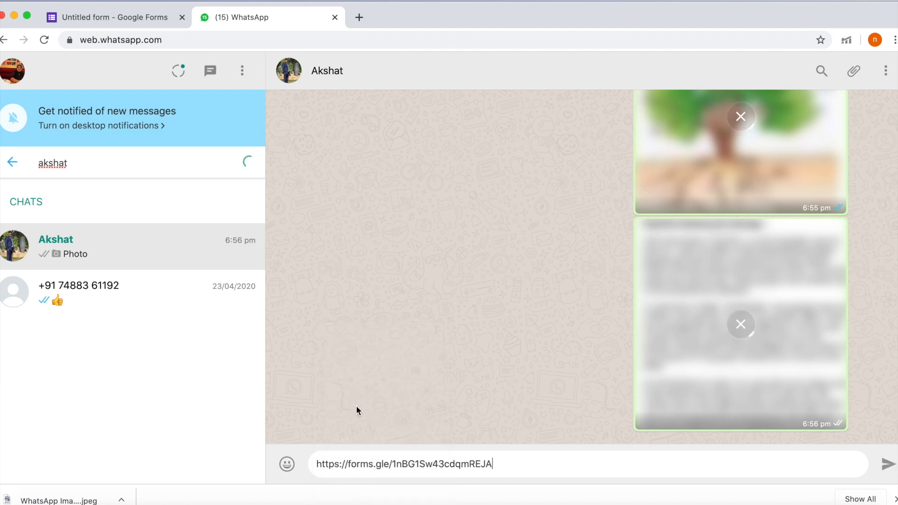